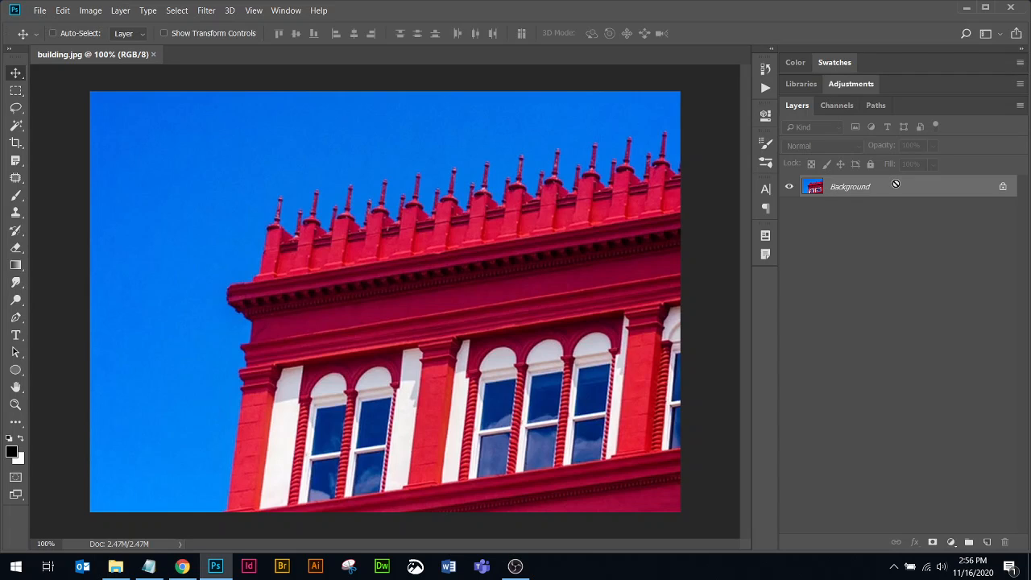
Duplicate the Background layer, hide the original Background, and make the duplicate the active layer
key("ctrl+j")
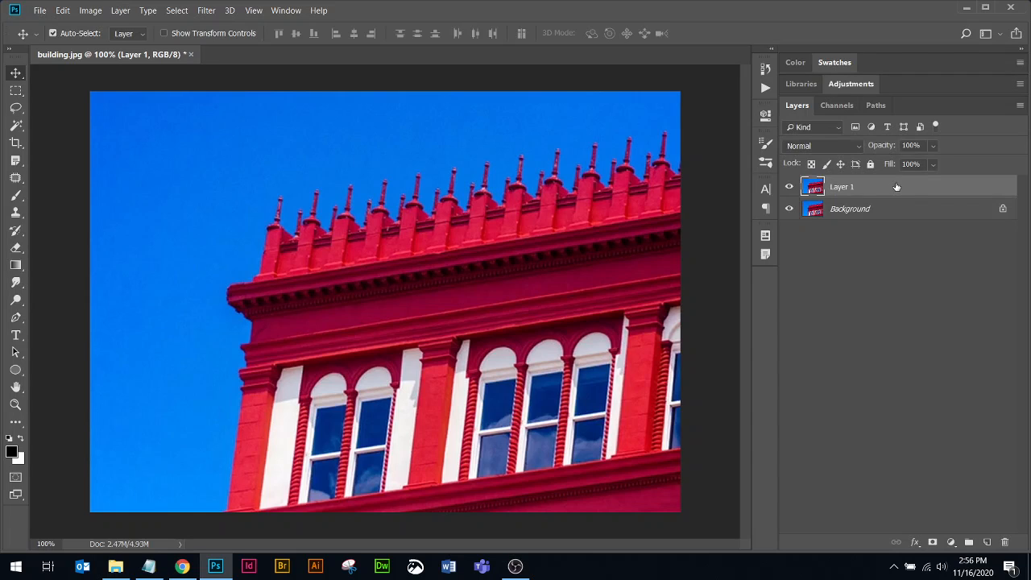
left_click(788, 209)
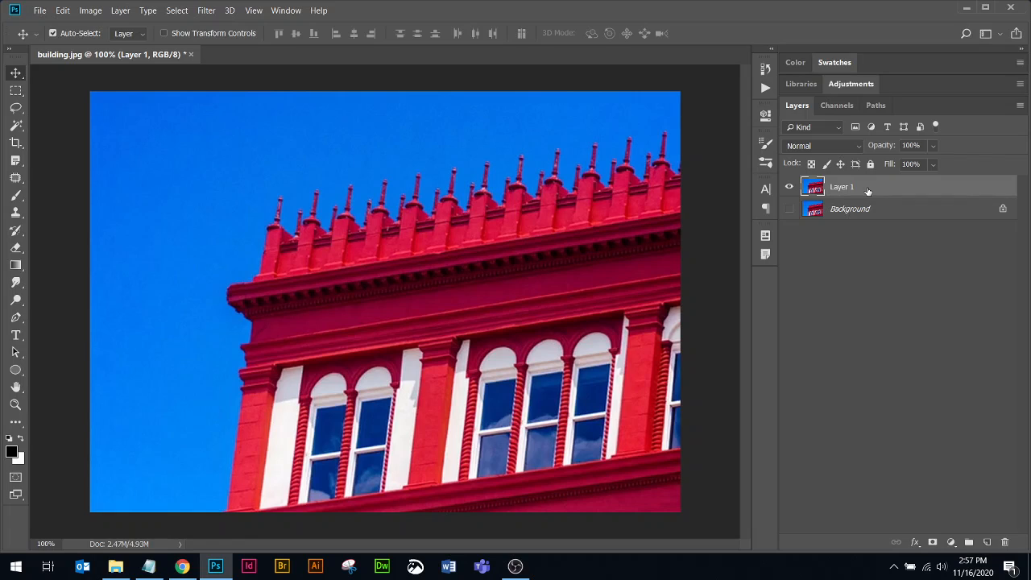
left_click(872, 211)
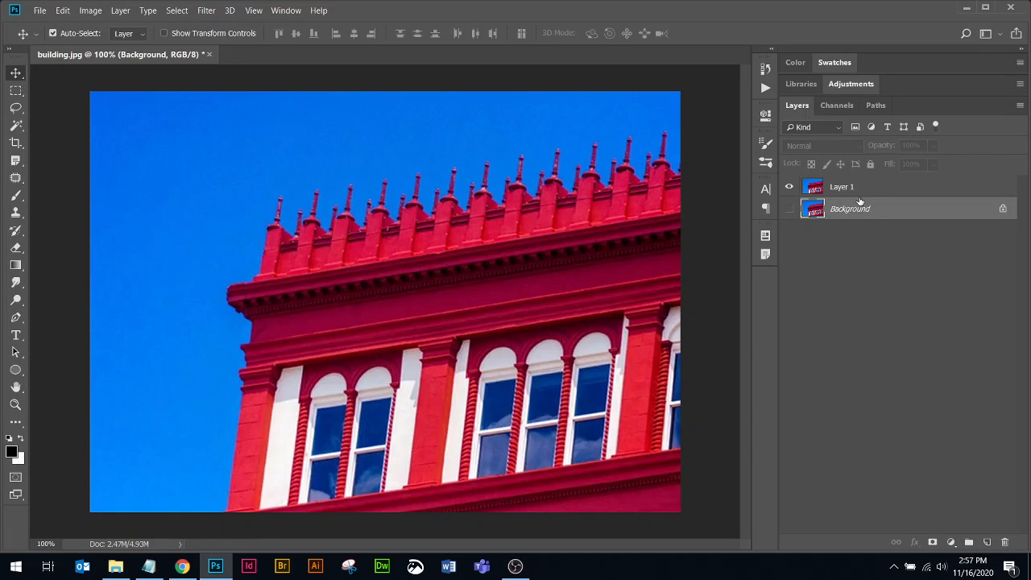
left_click(868, 178)
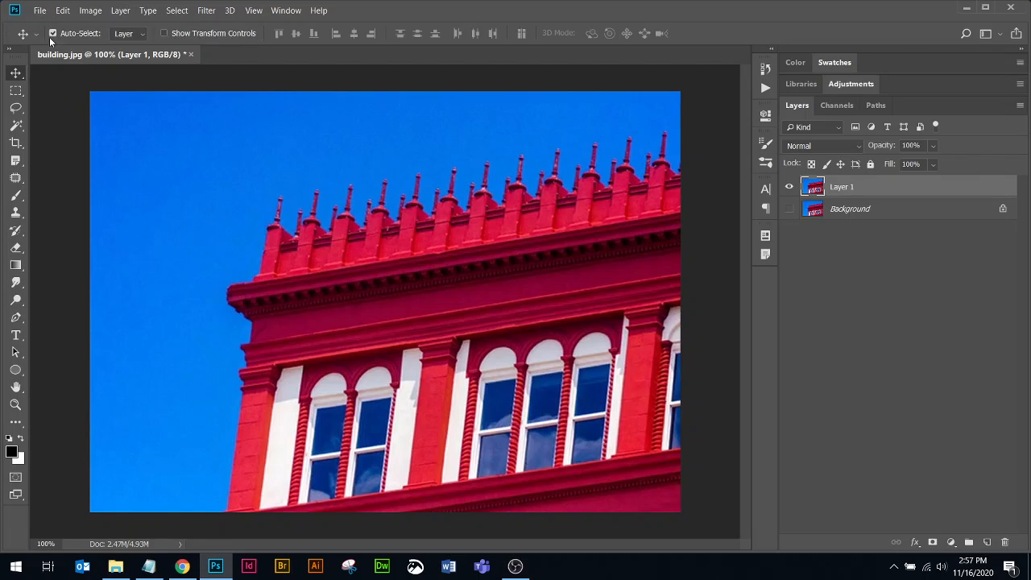
Save the document as building.psd in Photoshop format in the JPGs folder, replacing the existing file
left_click(42, 12)
left_click(65, 154)
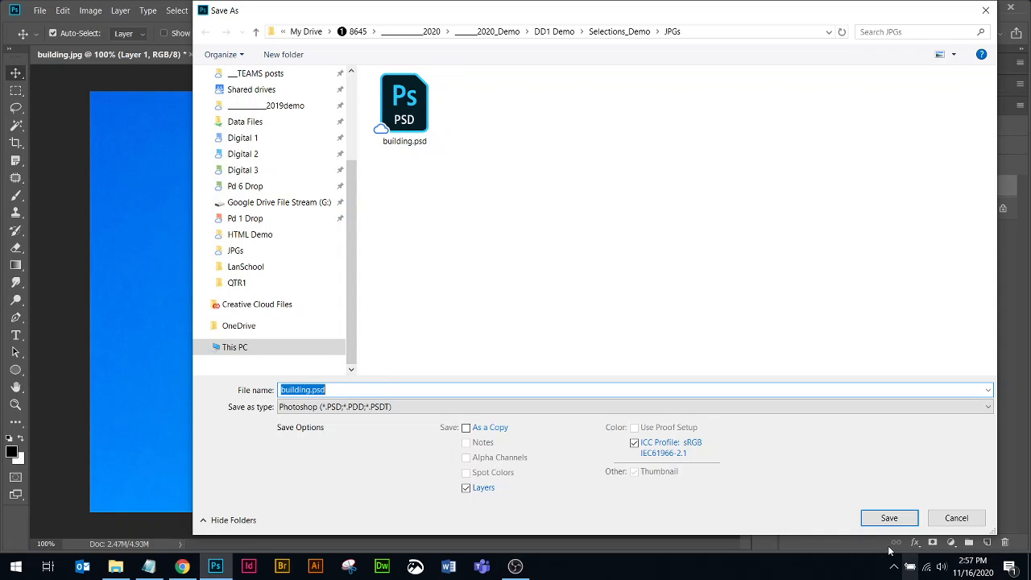
left_click(890, 518)
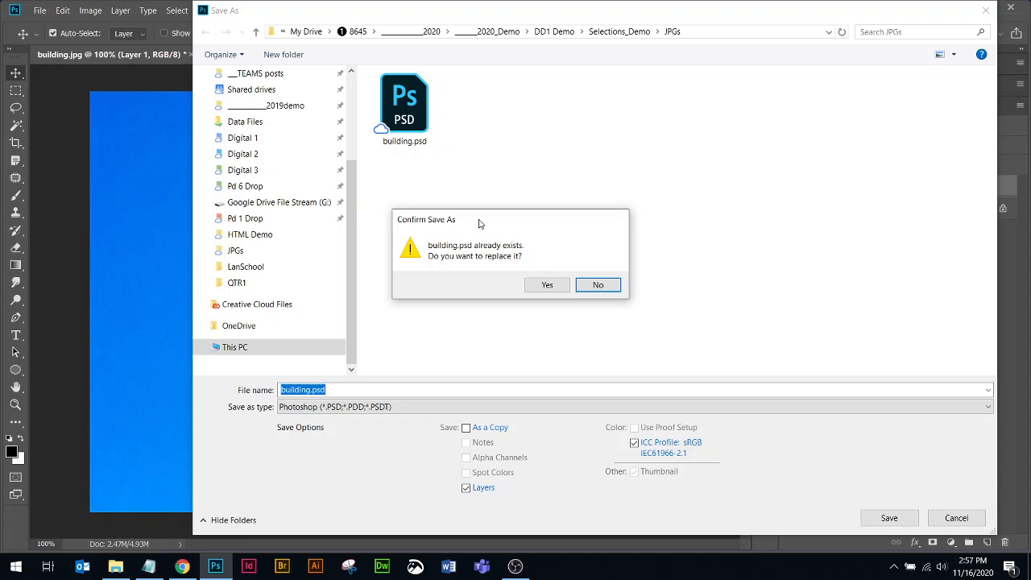
left_click(553, 287)
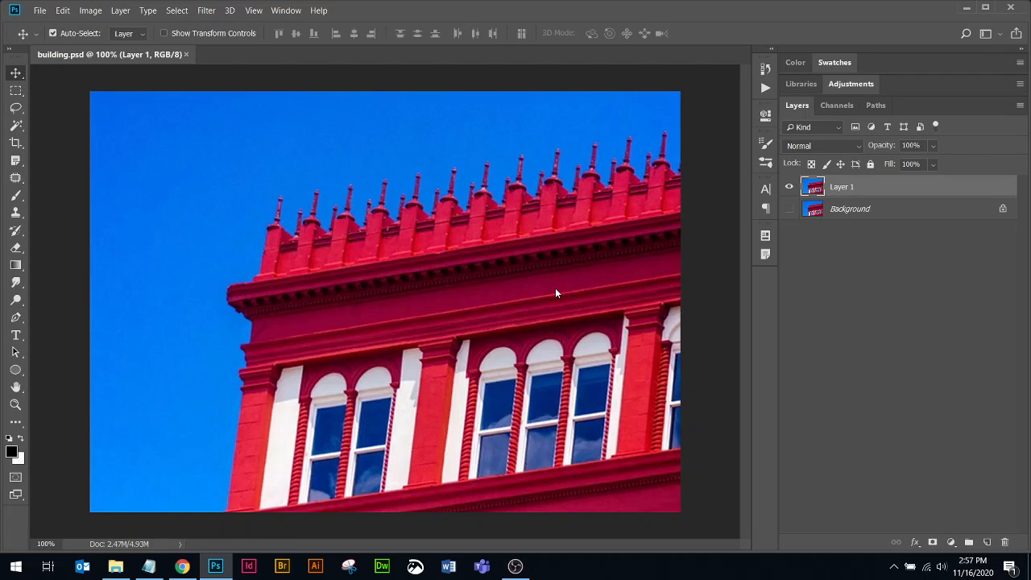
Activate the Magic Wand tool and reset it to its default settings
key("w")
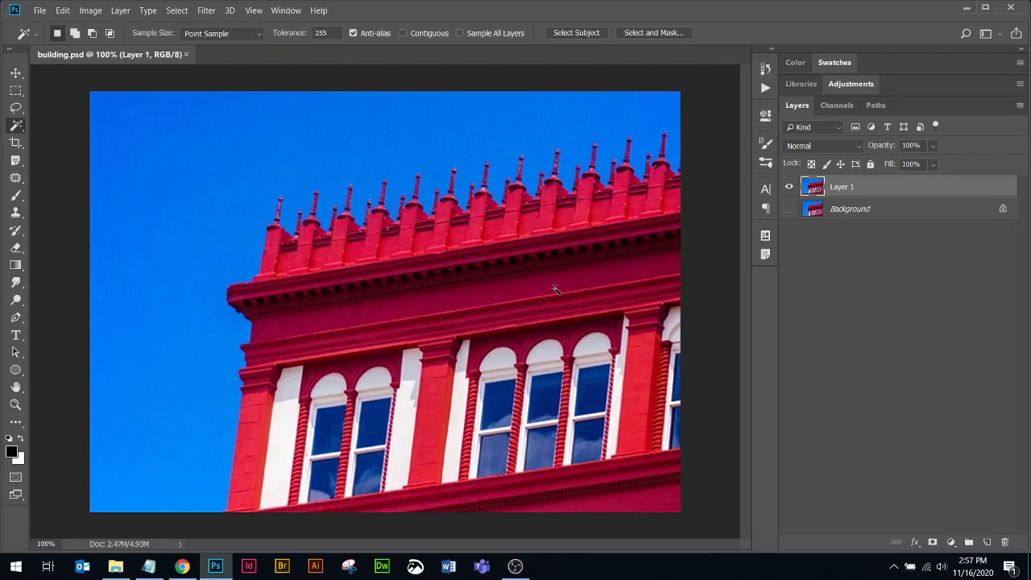
right_click(19, 127)
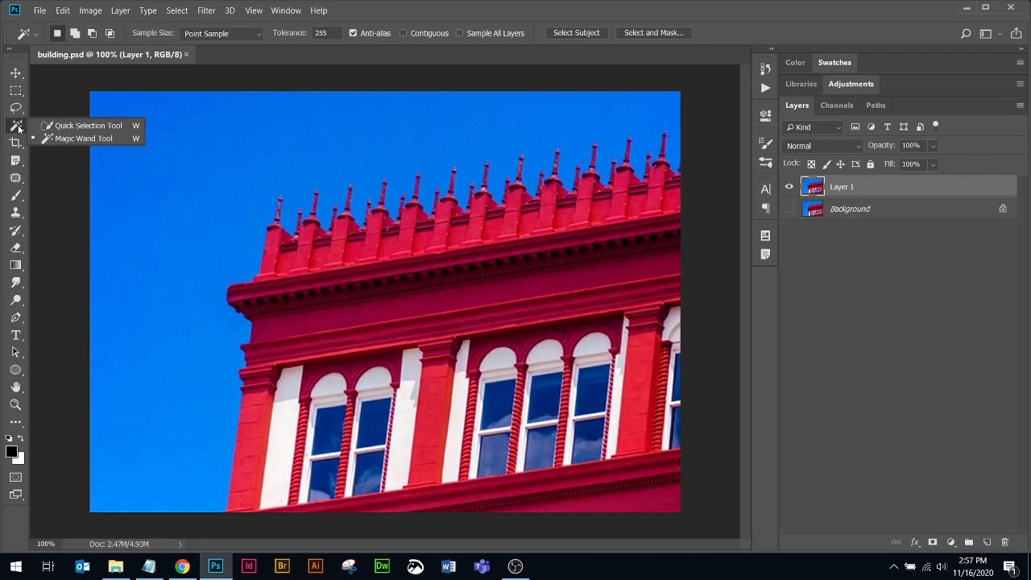
left_click(79, 139)
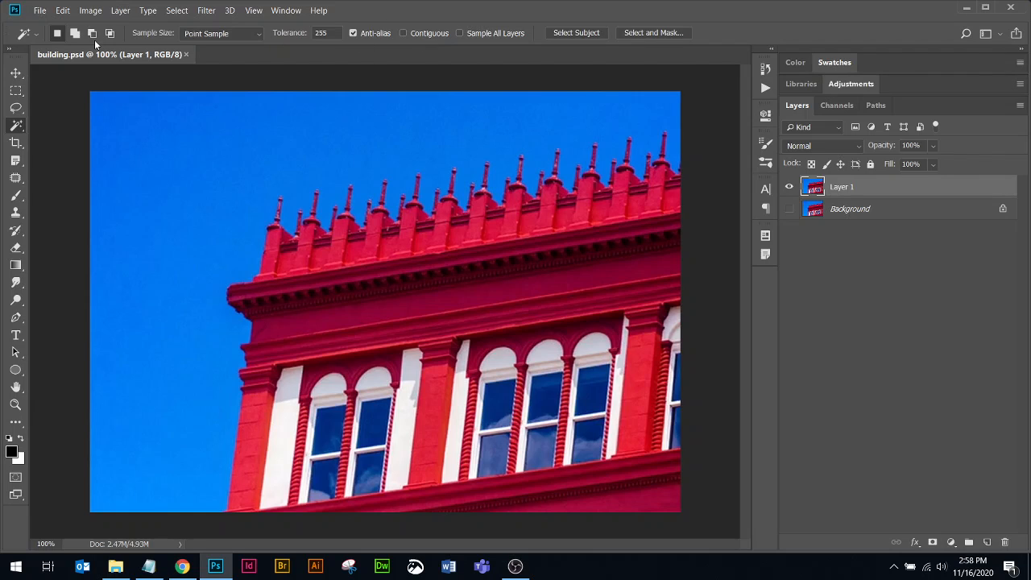
right_click(23, 34)
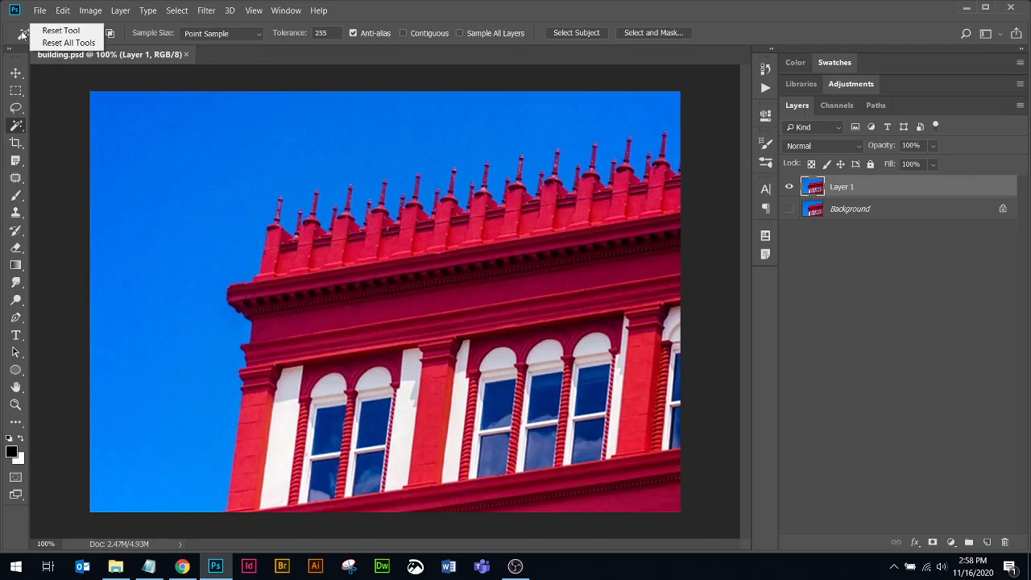
left_click(63, 31)
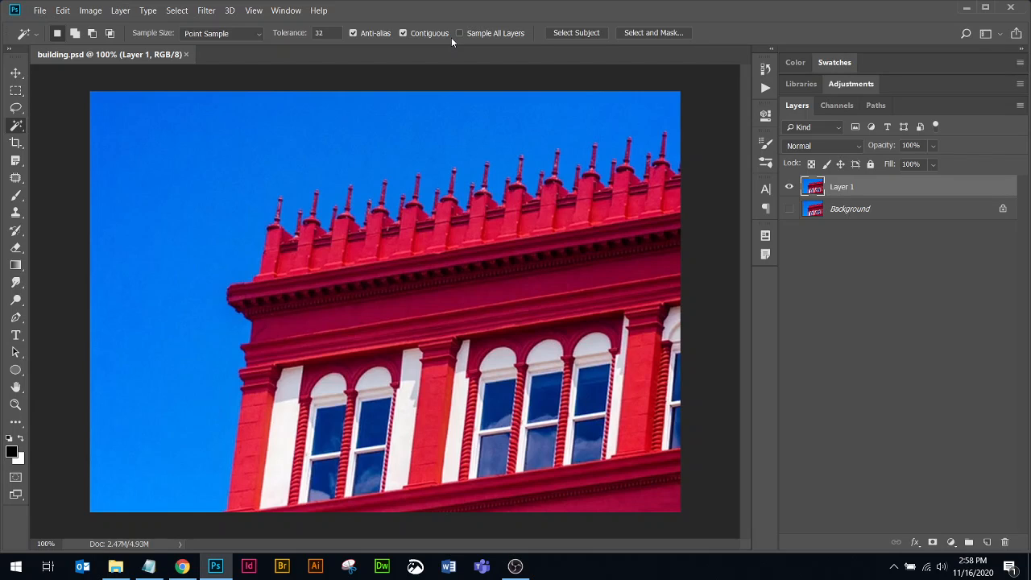
Check the Enable Narrow Options Bar setting in the Workspace preferences
left_click(63, 11)
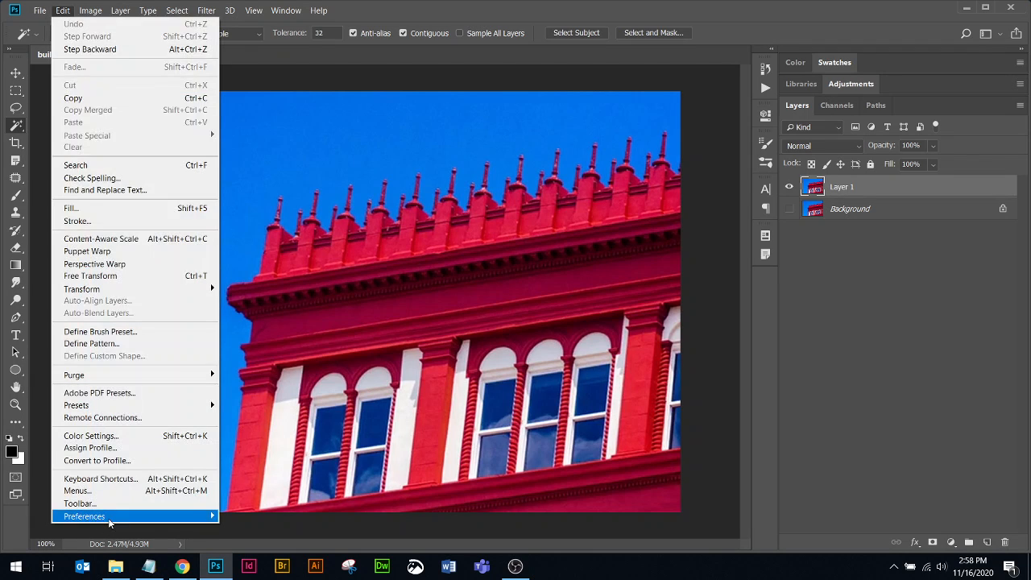
mouse_move(108, 518)
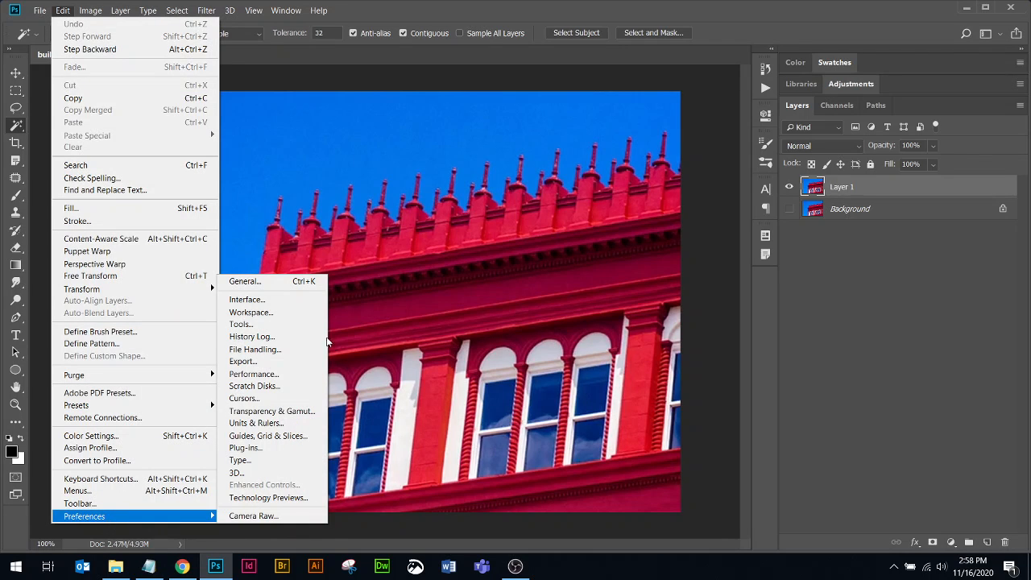
left_click(290, 313)
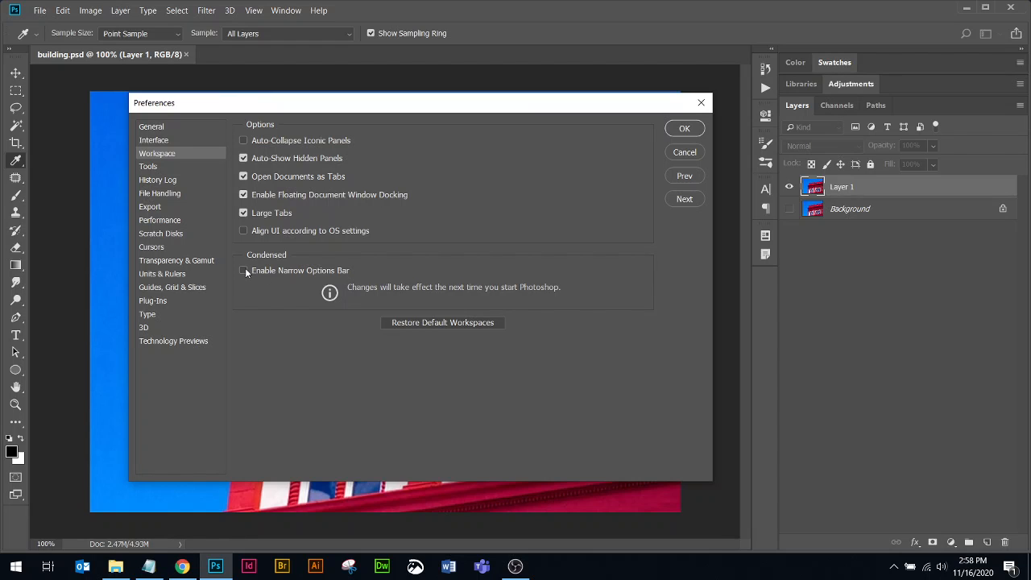
left_click(684, 130)
Try selecting the blue sky with the Magic Wand at tolerance 32 with Contiguous on, clearing the selection after
key("w")
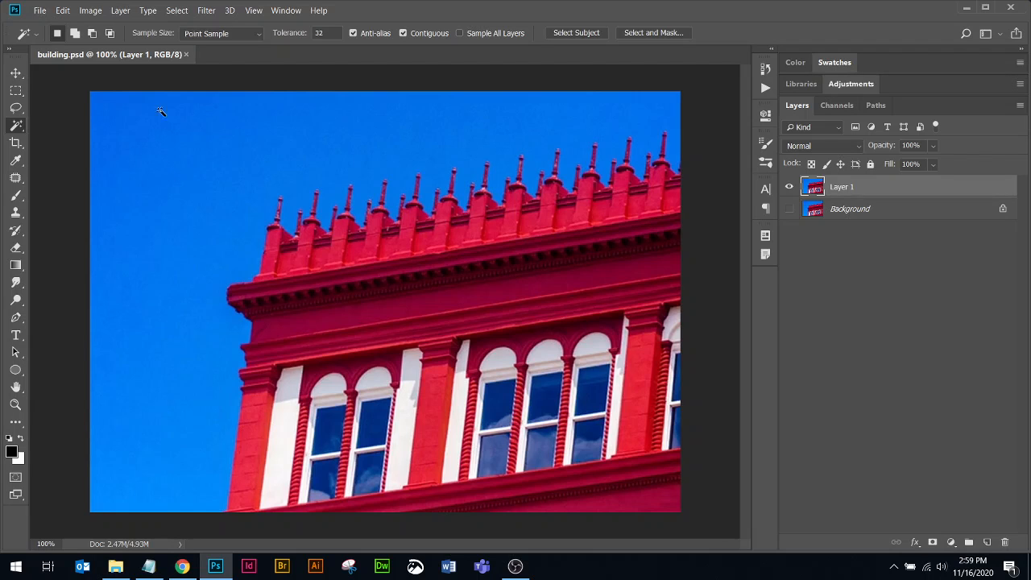
left_click(156, 140)
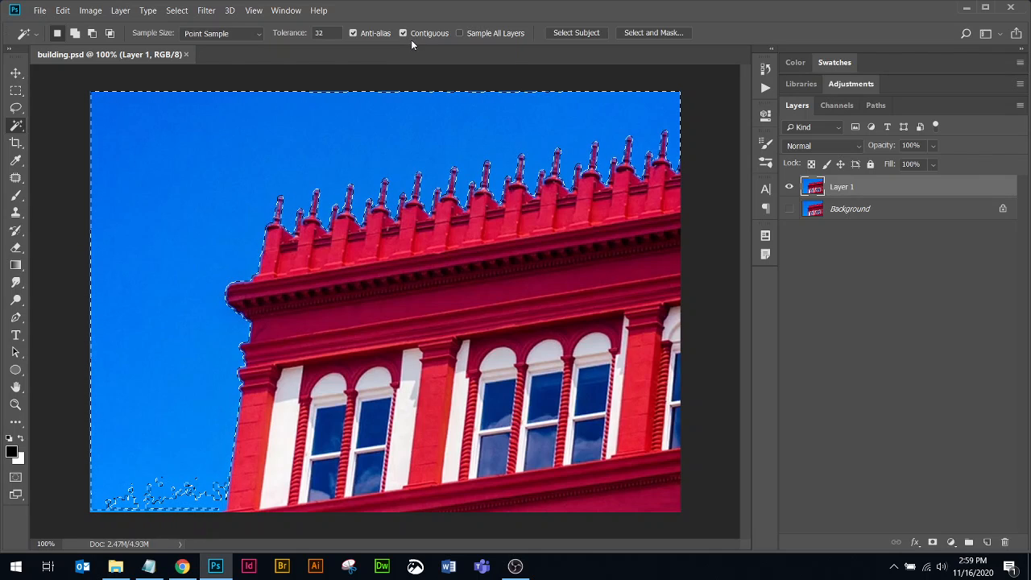
key("ctrl+d")
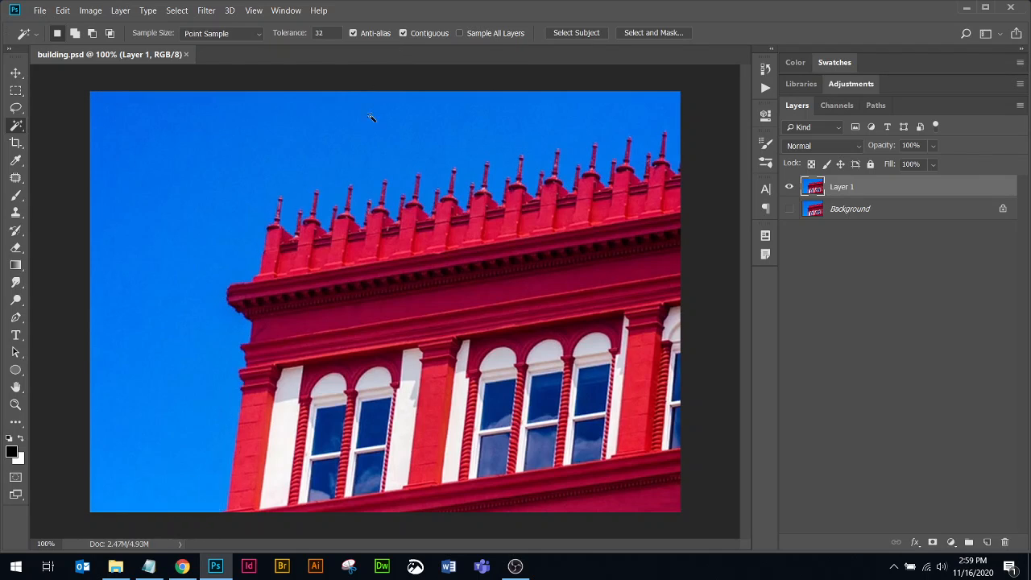
Try Magic Wand selections at tolerance 32 on the building's red trim, parapet, pillars, arches and a window, then deselect
left_click(407, 319)
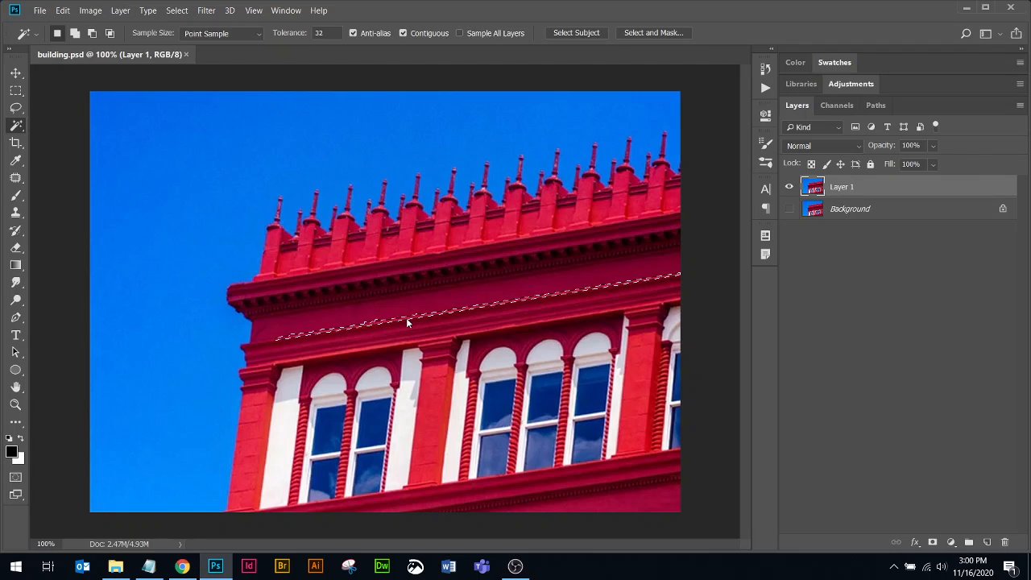
left_click(423, 238)
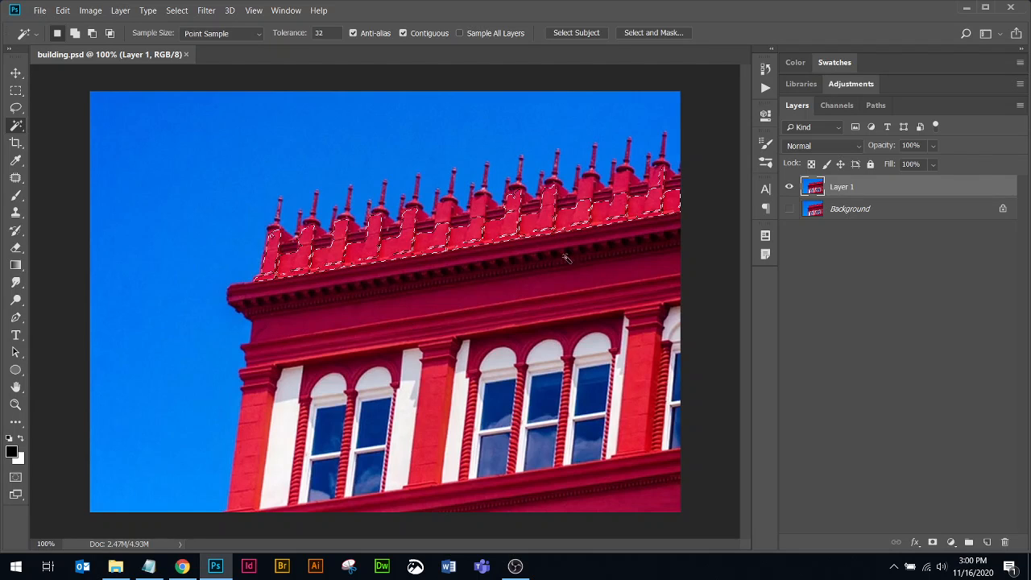
left_click(459, 306)
left_click(439, 427)
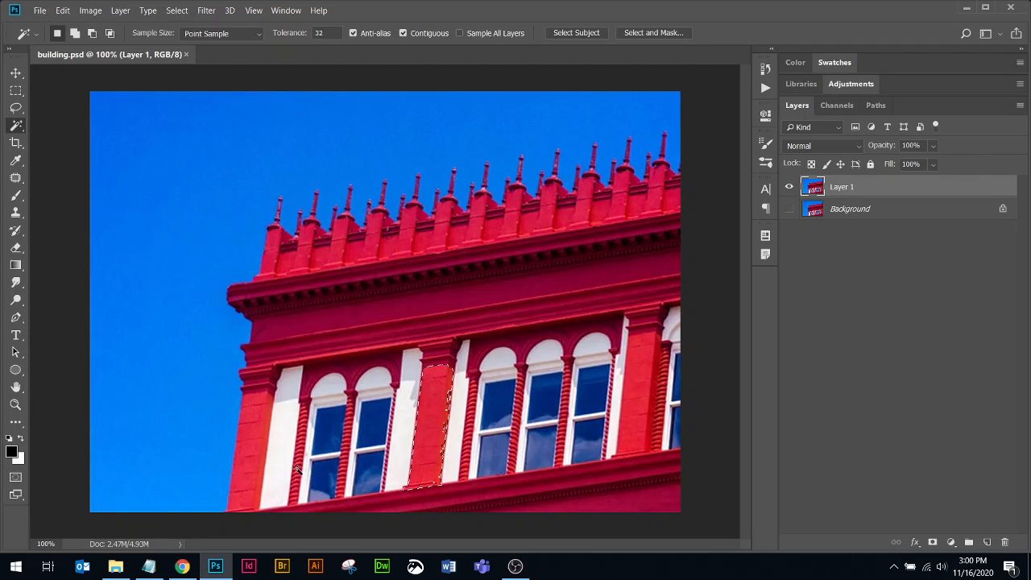
left_click(245, 474)
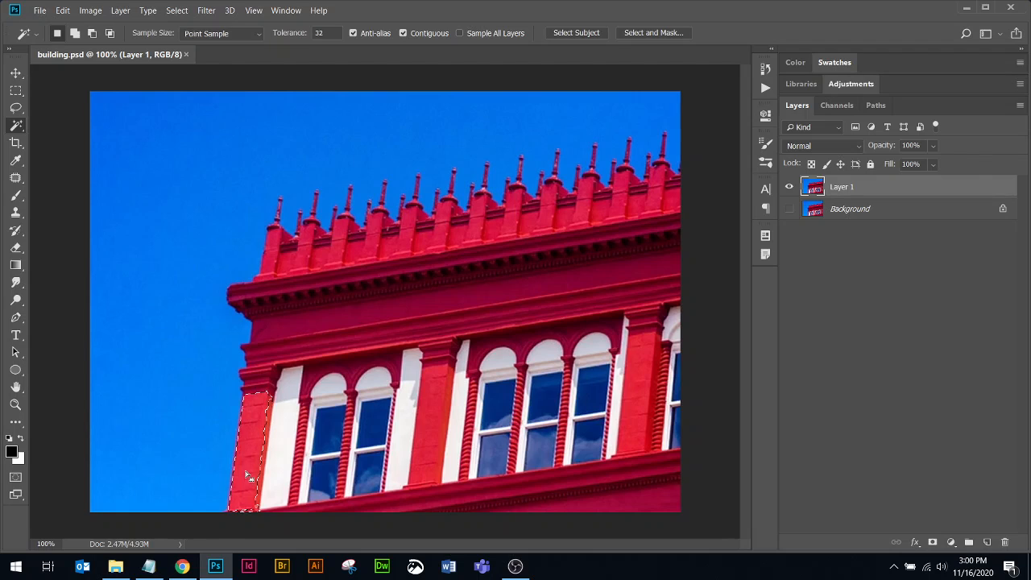
left_click(528, 348)
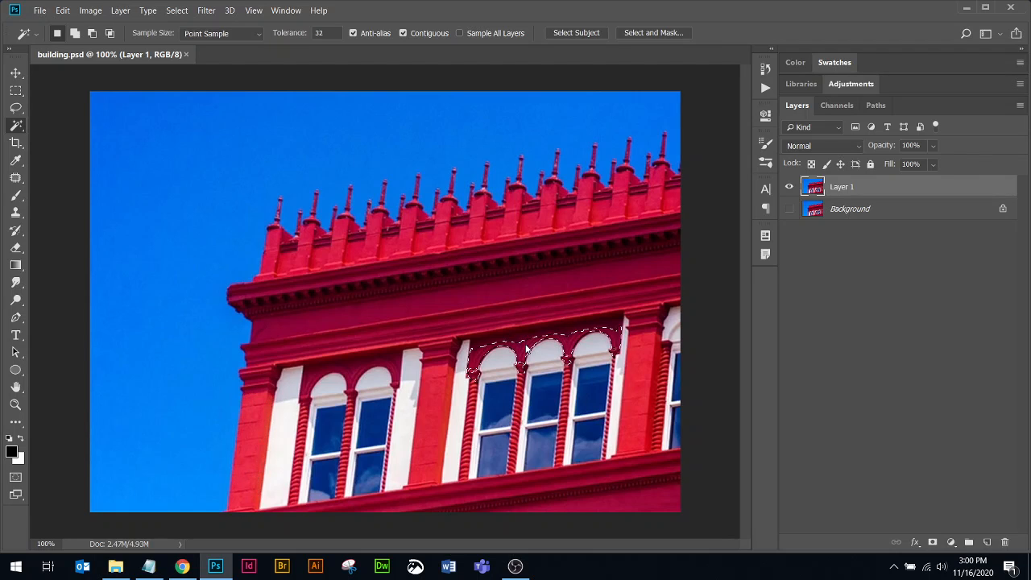
left_click(588, 306)
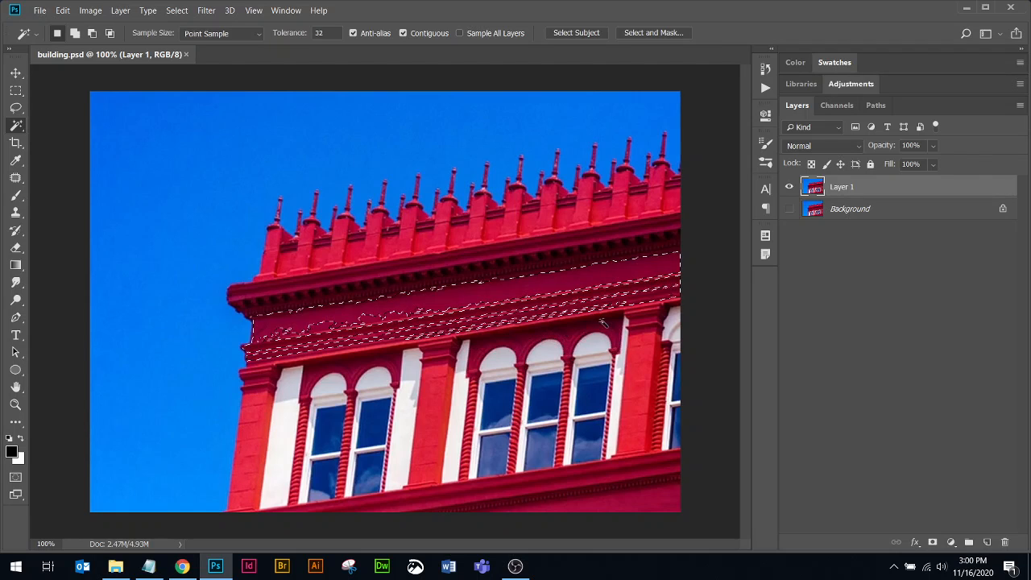
left_click(590, 355)
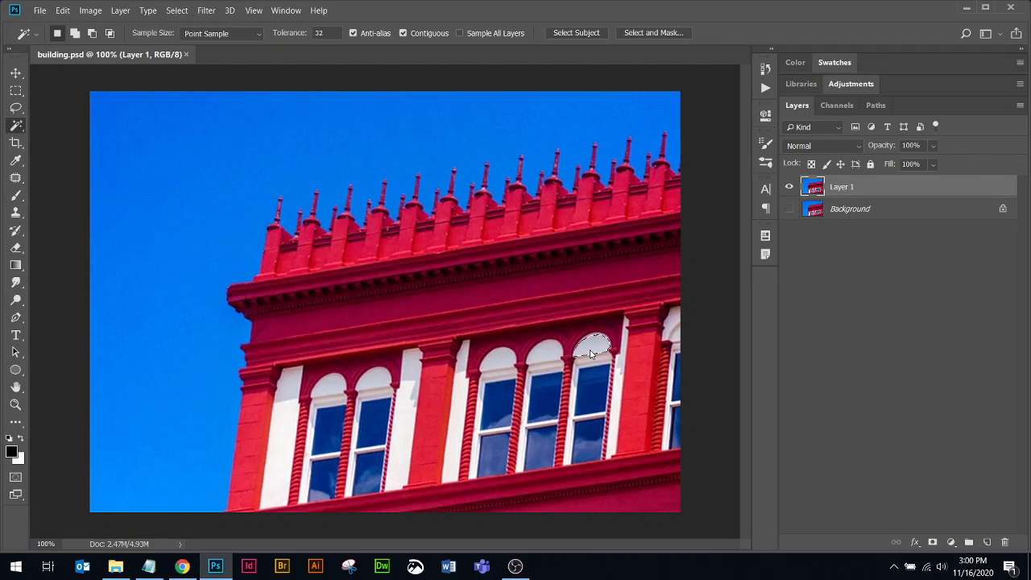
left_click(573, 416)
left_click(575, 430)
key("ctrl+d")
Try selecting the dark red wall band with a different Magic Wand tolerance, clearing each selection
left_click(318, 33)
left_click(536, 288)
key("ctrl+d")
left_click(444, 303)
key("ctrl+d")
Set the Magic Wand tolerance to 255, try selecting the sky and inverting the selection to the building, then deselect
type("55")
left_click(215, 201)
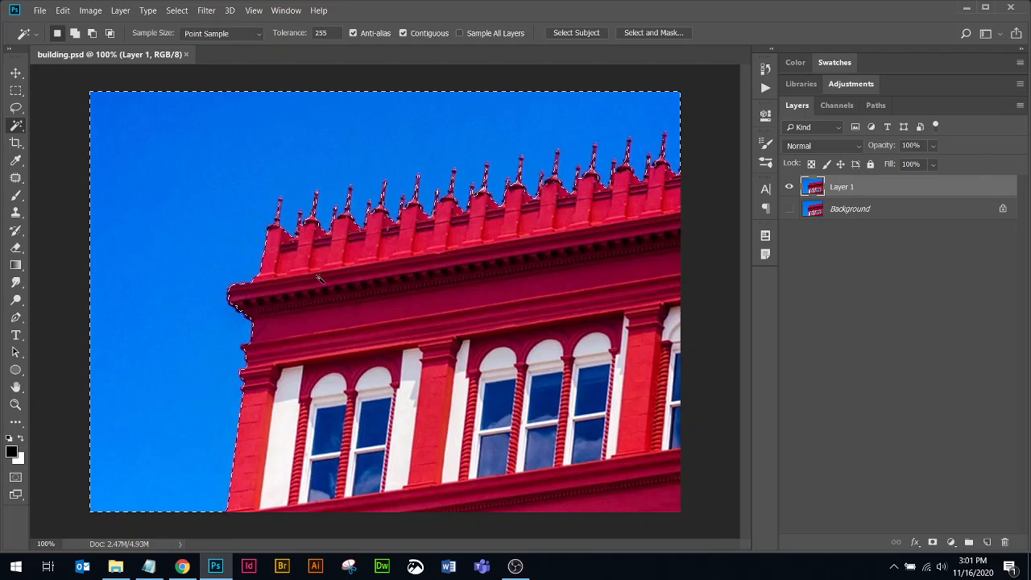
key("ctrl+shift+i")
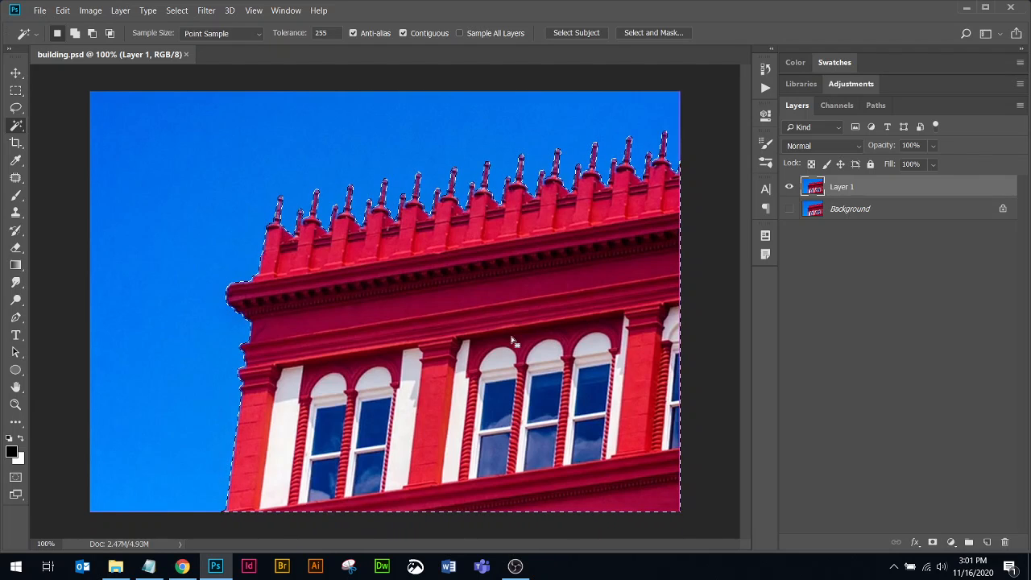
key("ctrl+shift+i")
key("ctrl+d")
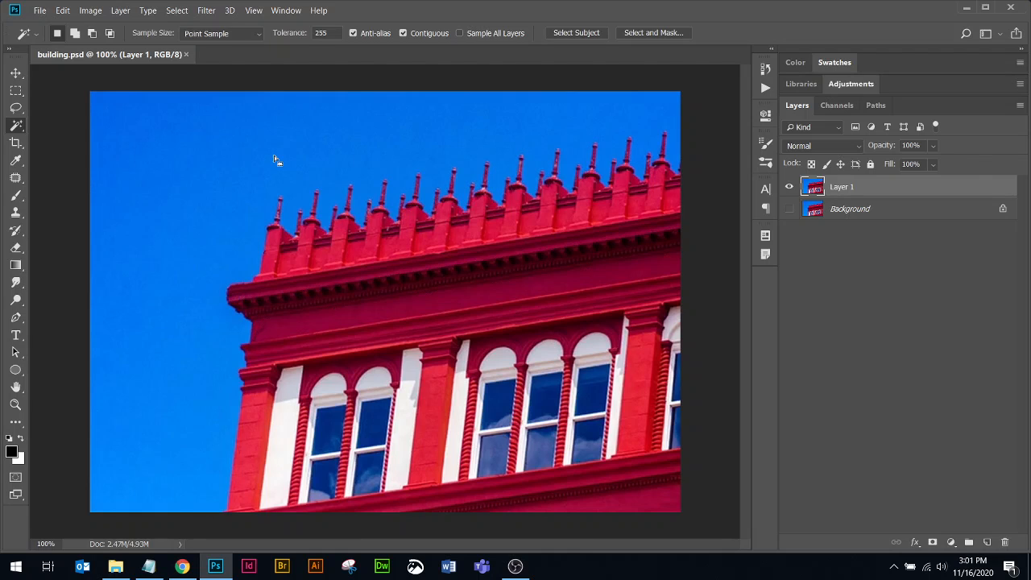
left_click(214, 168)
key("ctrl+d")
Reset the Magic Wand to its defaults and try selecting individual window panes in both window groups, then deselect
right_click(25, 35)
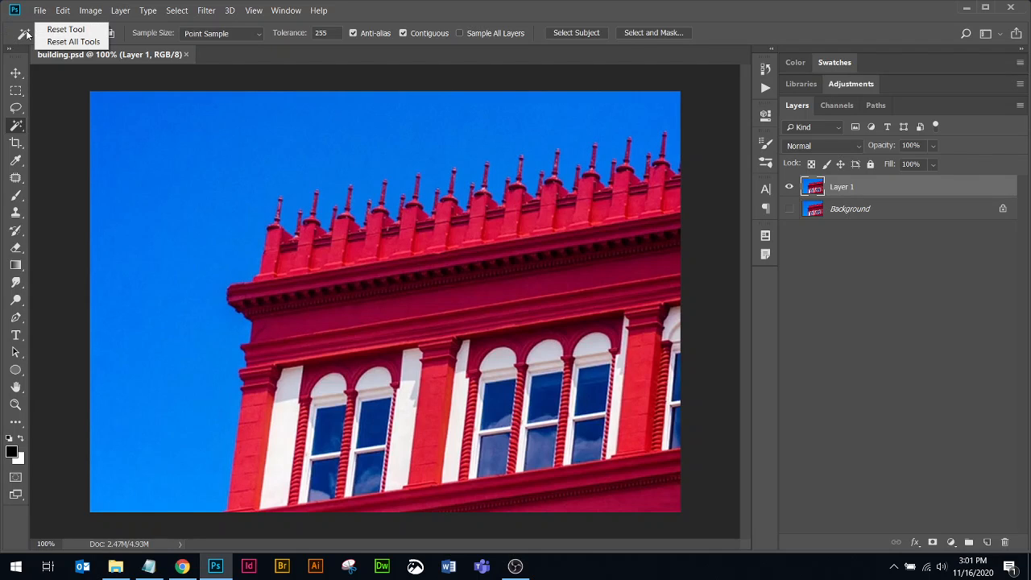
left_click(83, 33)
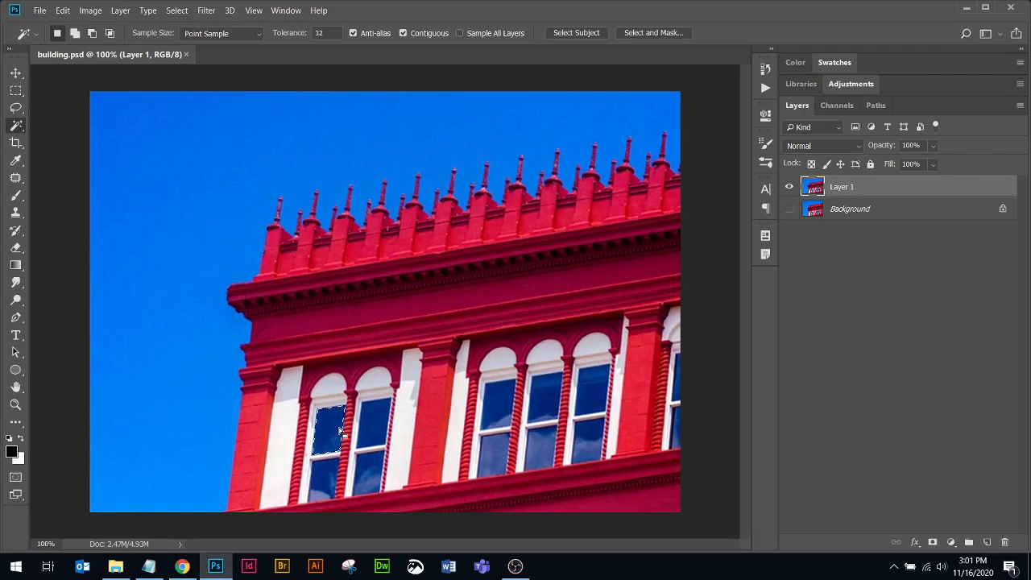
left_click(366, 485)
left_click(377, 417)
left_click(506, 399)
key("ctrl+d")
Raise the Magic Wand tolerance in stages and test it on the first upper pane of the three-window group, then deselect
left_click_drag(288, 35, 297, 35)
key("ctrl+d")
left_click_drag(290, 36, 304, 37)
left_click(496, 399)
key("ctrl+d")
Set the Magic Wand tolerance to 92 and sample one glass pane in each window of the three-window group
left_click_drag(290, 35, 309, 36)
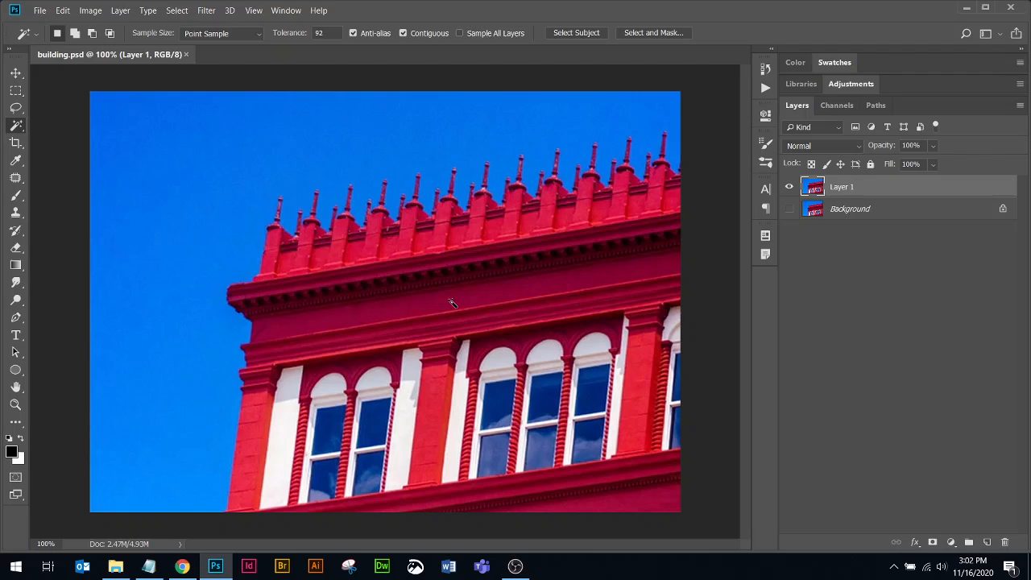
left_click(500, 415)
left_click(548, 456)
left_click(591, 443)
Add the panes of both window groups and the cut-off window at the photo's edge to the Magic Wand selection
left_click(373, 416, "shift")
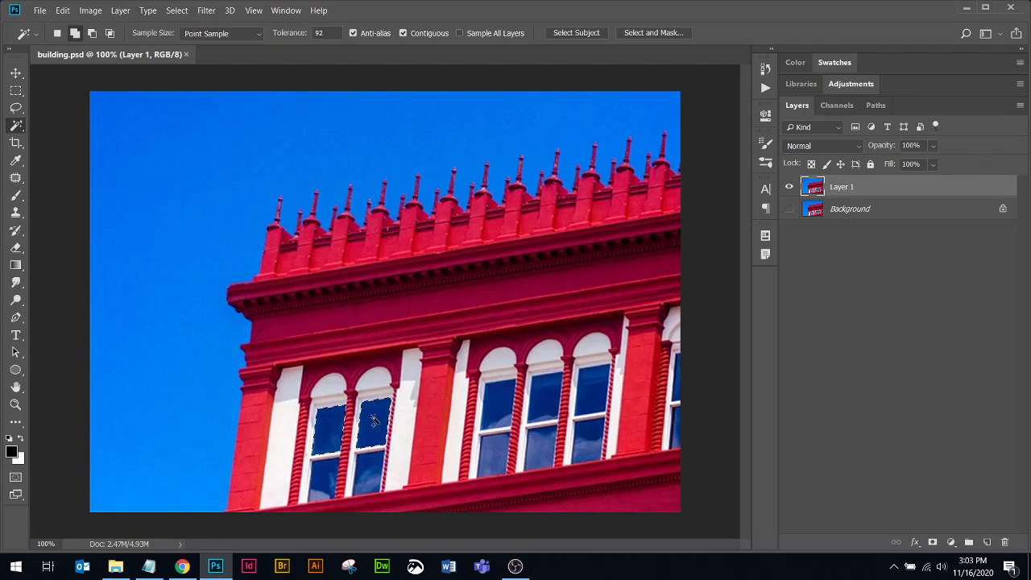
left_click(326, 490, "shift")
left_click(323, 497, "shift")
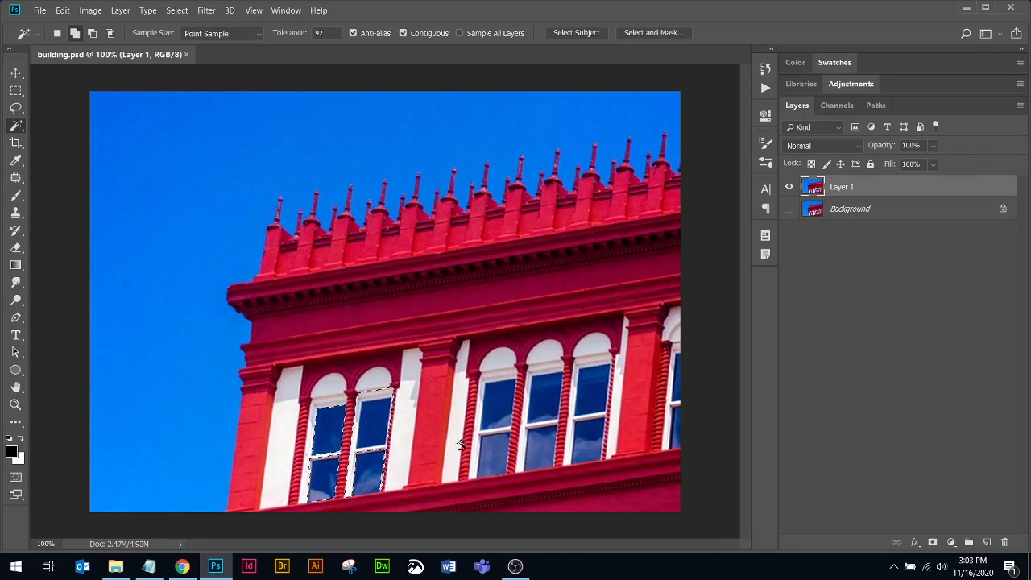
left_click(505, 400, "shift")
left_click(500, 454, "shift")
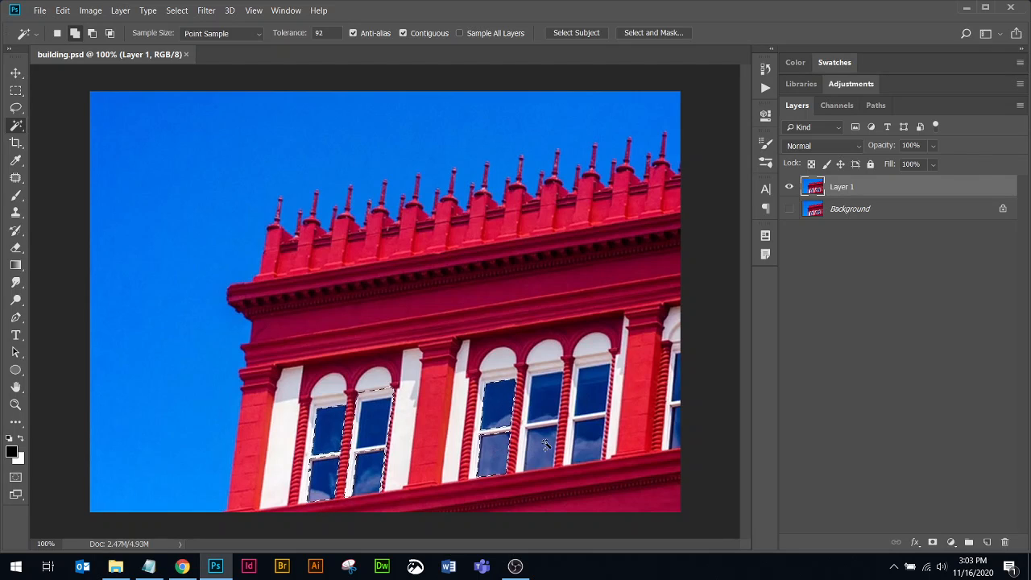
left_click(545, 446, "shift")
left_click(555, 397, "shift")
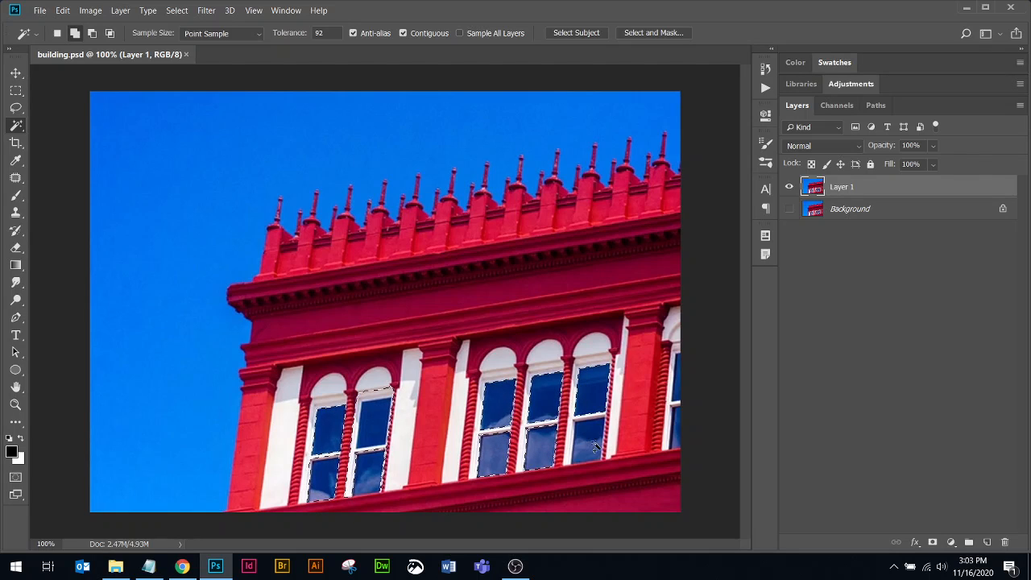
left_click(678, 448, "shift")
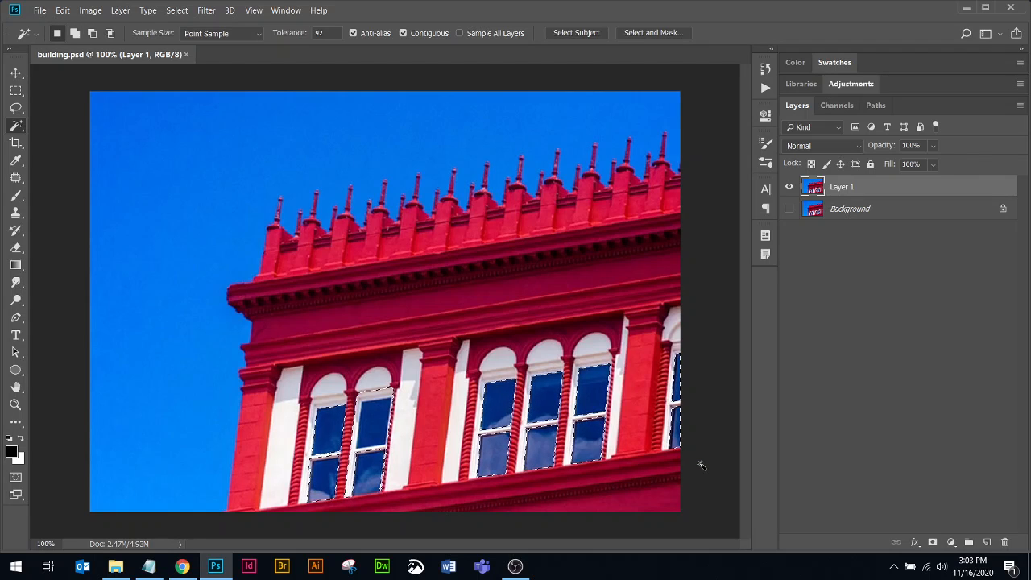
Delete the selected glass from Layer 1, including the missed lower pane of the two-window group, then revert the image
key("Delete")
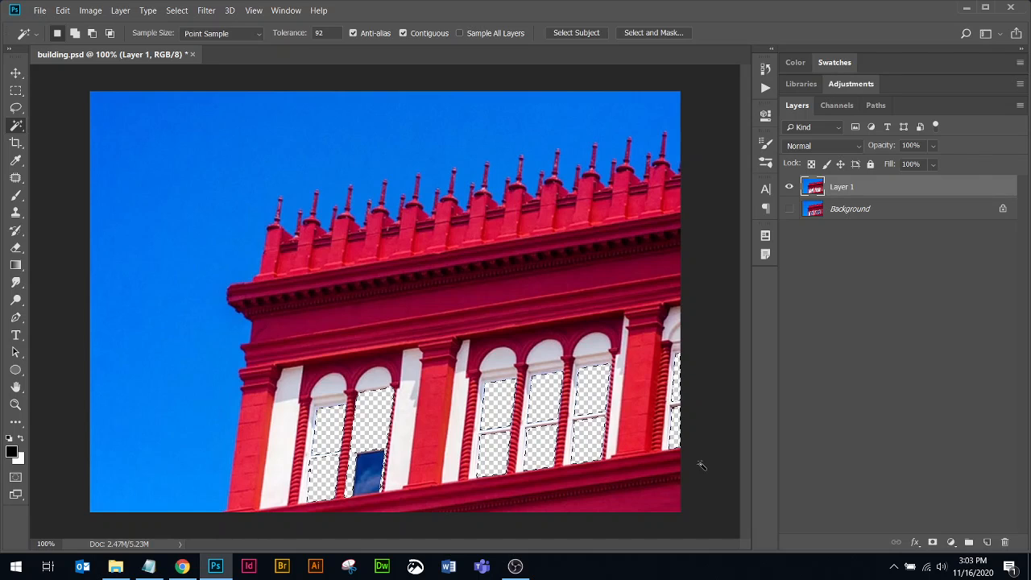
left_click(369, 482)
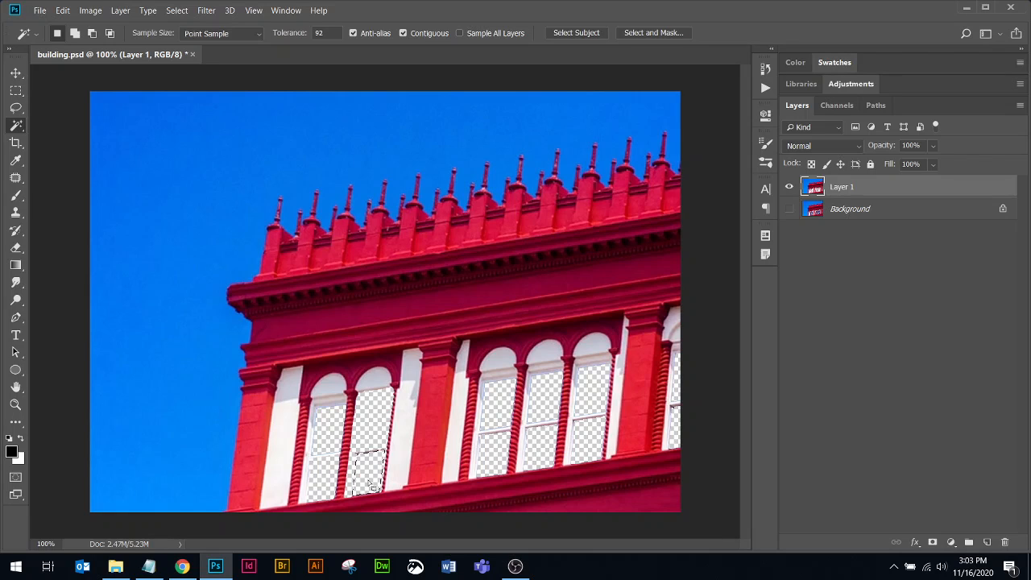
key("F12")
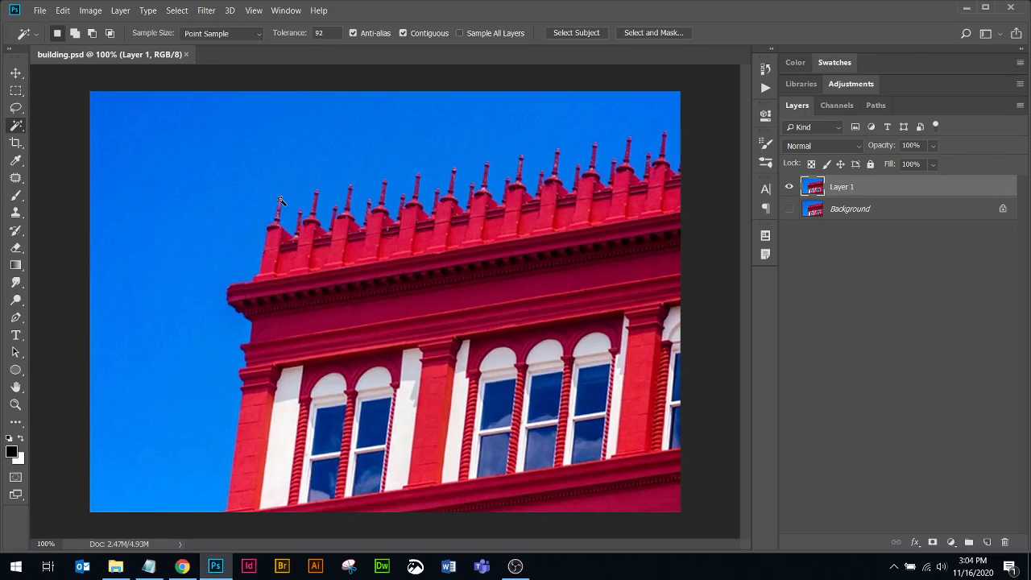
Turn off Contiguous and try selecting and deleting from one window pane, then revert, repeat the selection and deselect
left_click(403, 34)
left_click(330, 435)
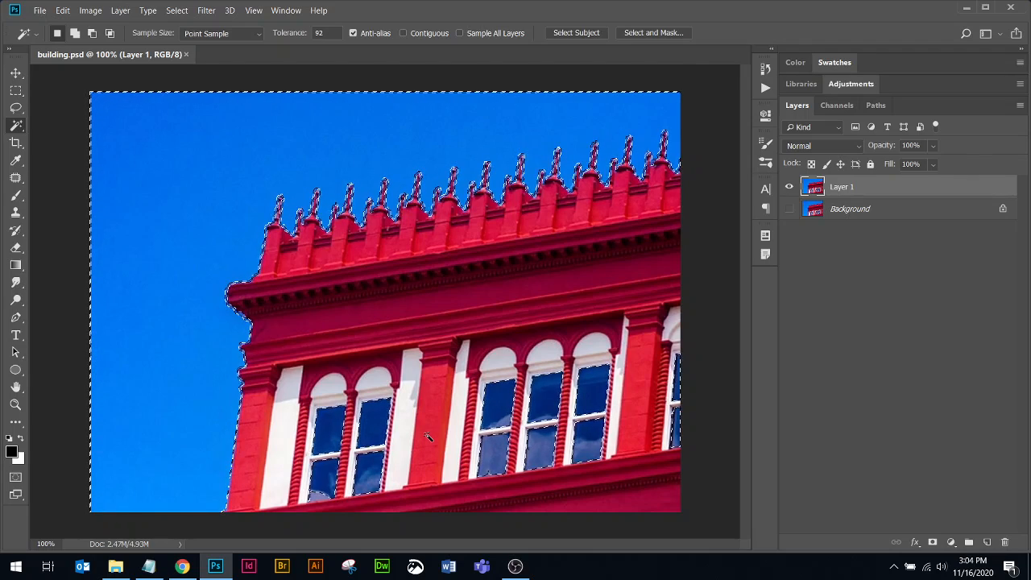
key("Delete")
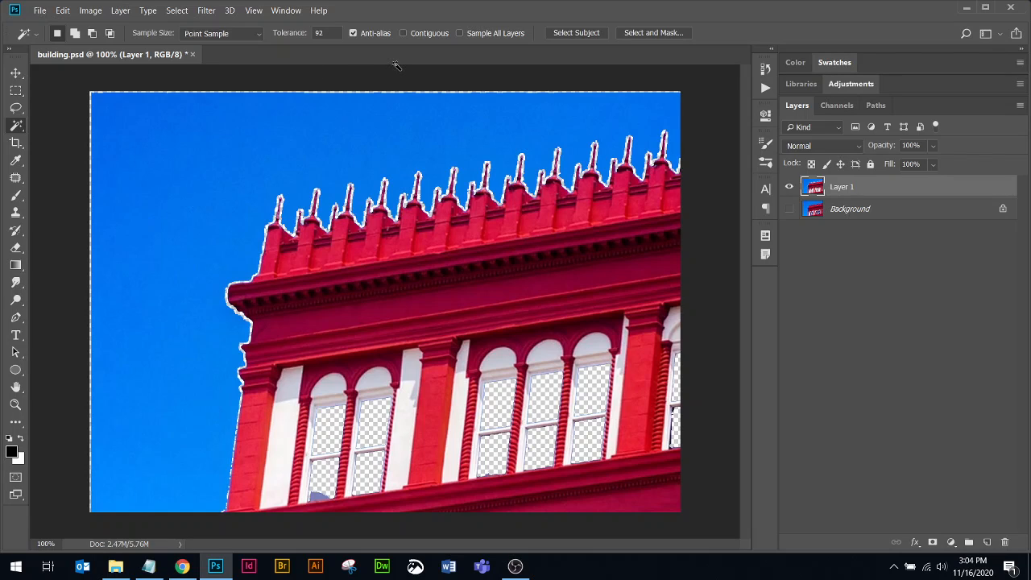
key("F12")
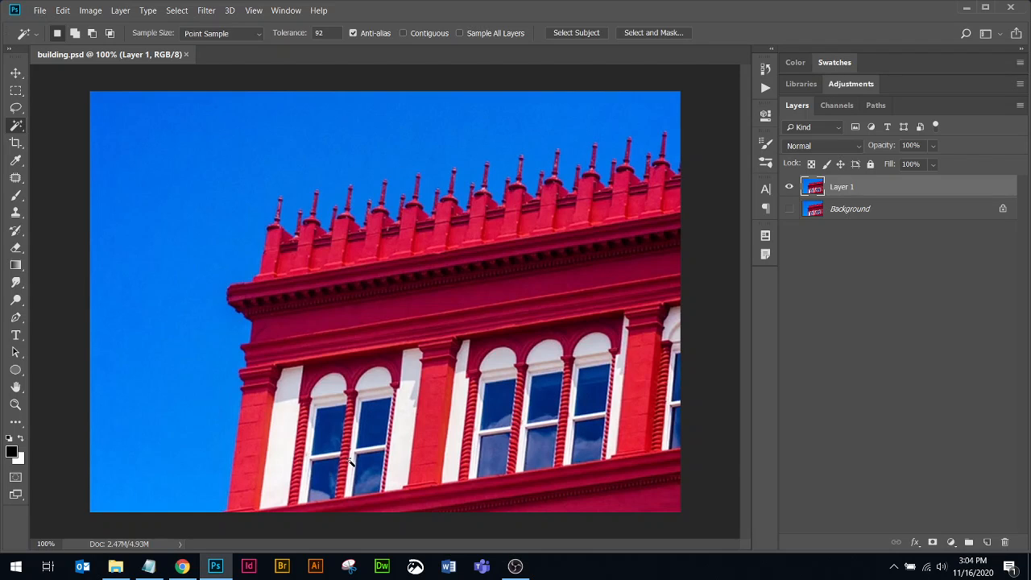
left_click(327, 420)
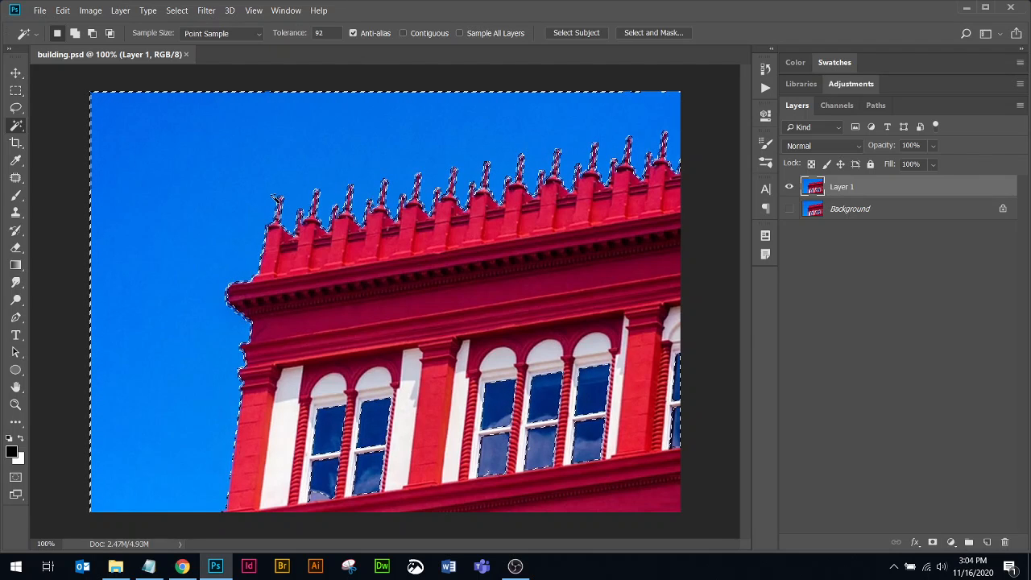
key("ctrl+d")
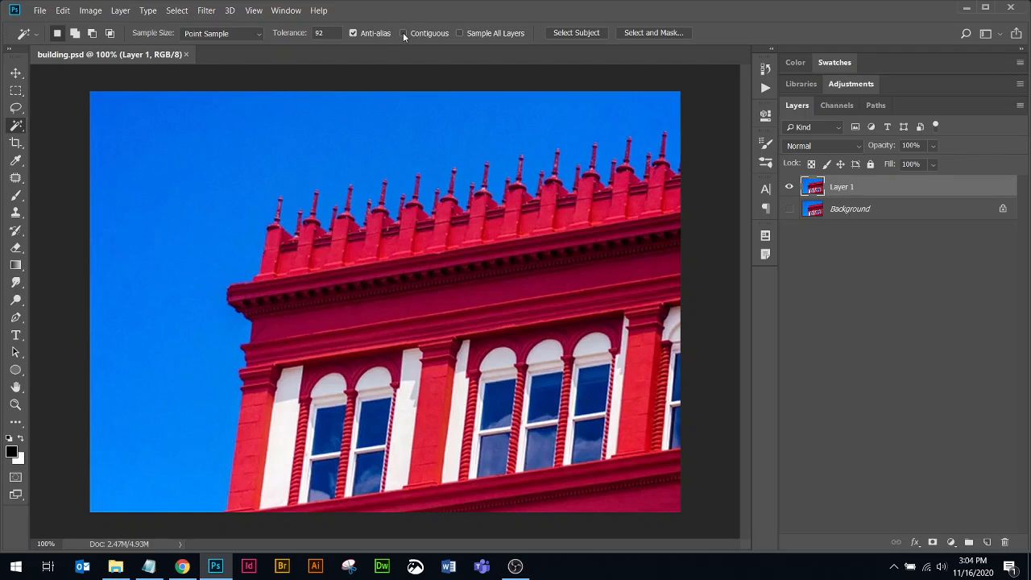
Turn Contiguous back on, select the four panes of the two-window group and delete them from Layer 1
left_click(404, 33)
left_click(333, 429)
left_click(376, 427, "shift")
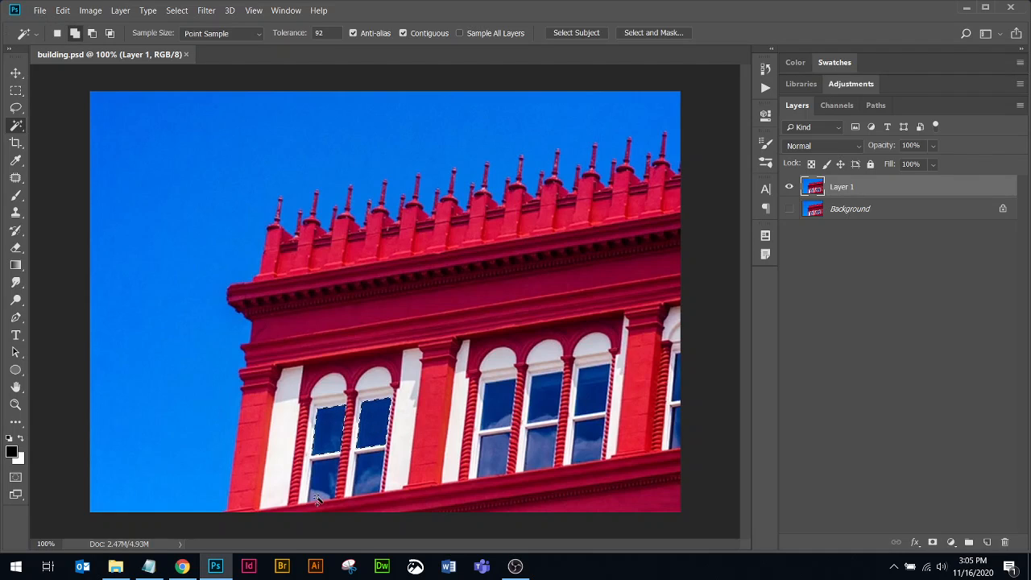
left_click(320, 489, "shift")
left_click(371, 482, "shift")
key("Delete")
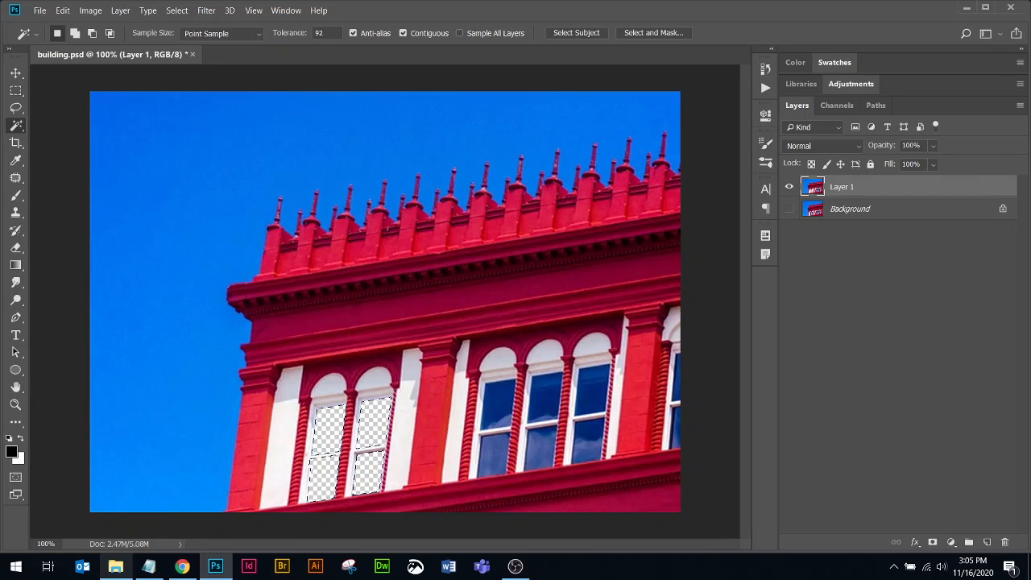
Switch to File Explorer and open the JPGs folder inside DD1 Demo's Selections_Demo folder
left_click(115, 566)
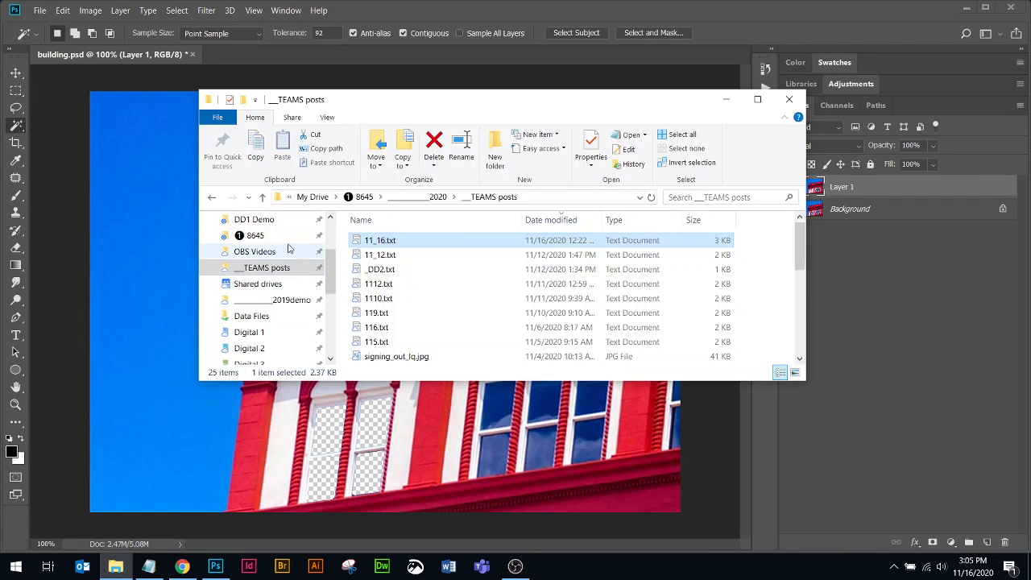
scroll(284, 270, "up", 2)
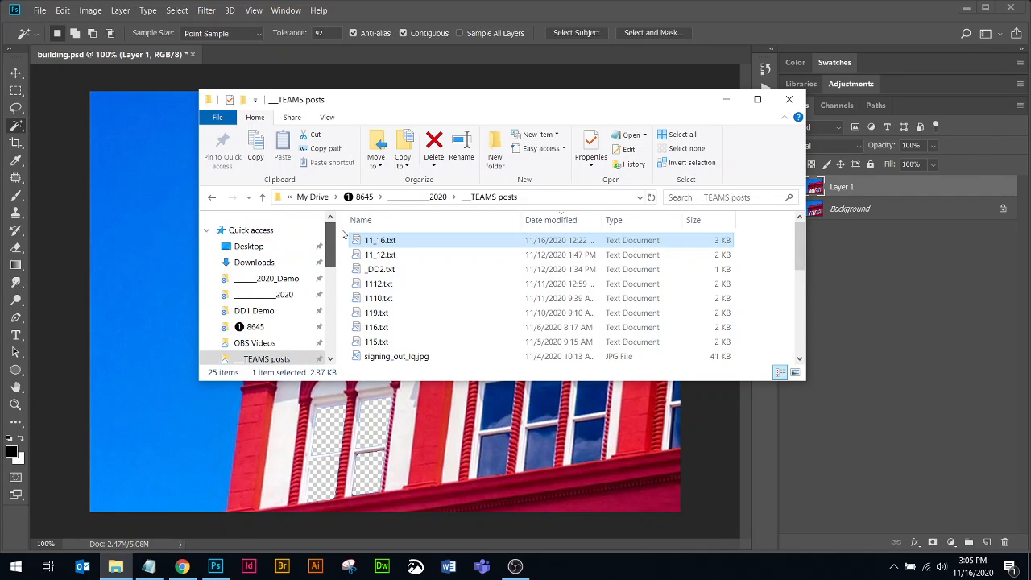
left_click(284, 279)
double_click(370, 242)
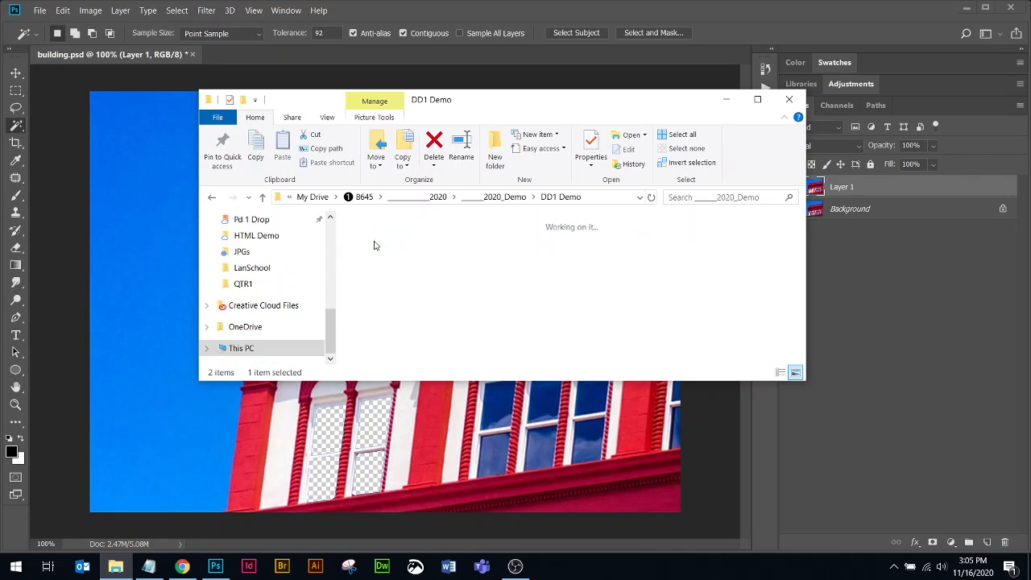
double_click(379, 254)
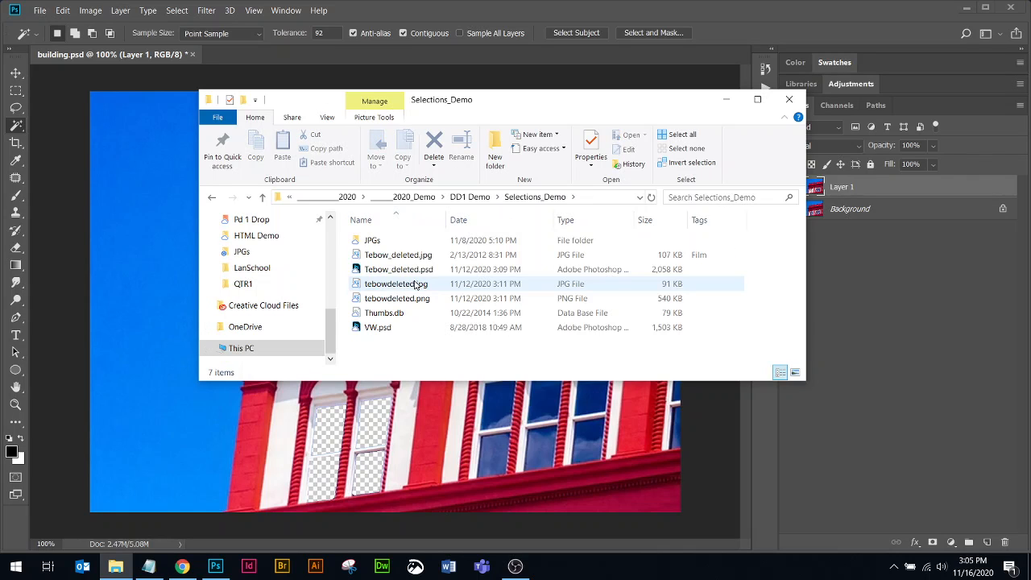
double_click(371, 240)
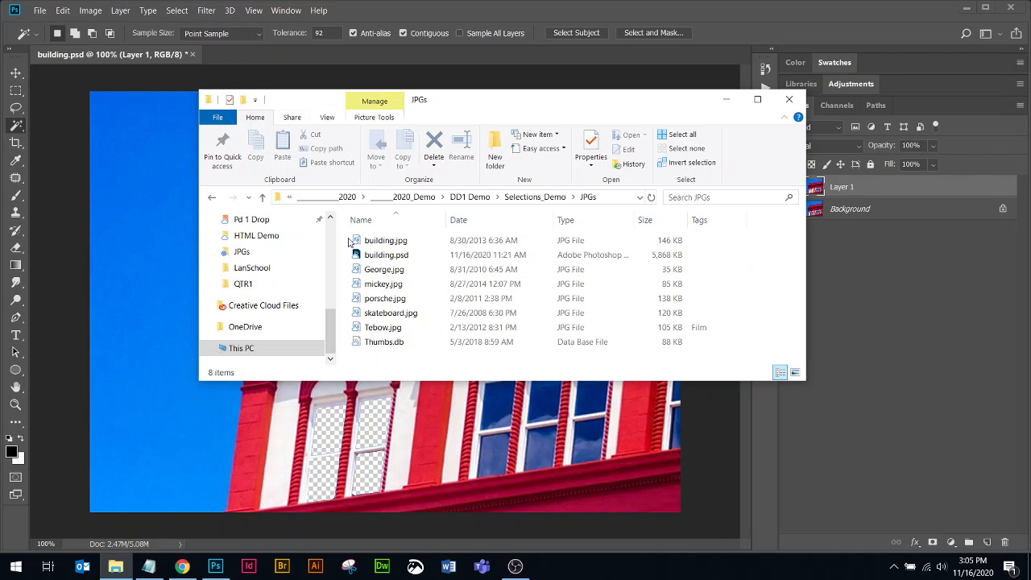
Place George.jpg into building.psd at its original size and move its layer beneath Layer 1
left_click_drag(358, 269, 170, 391)
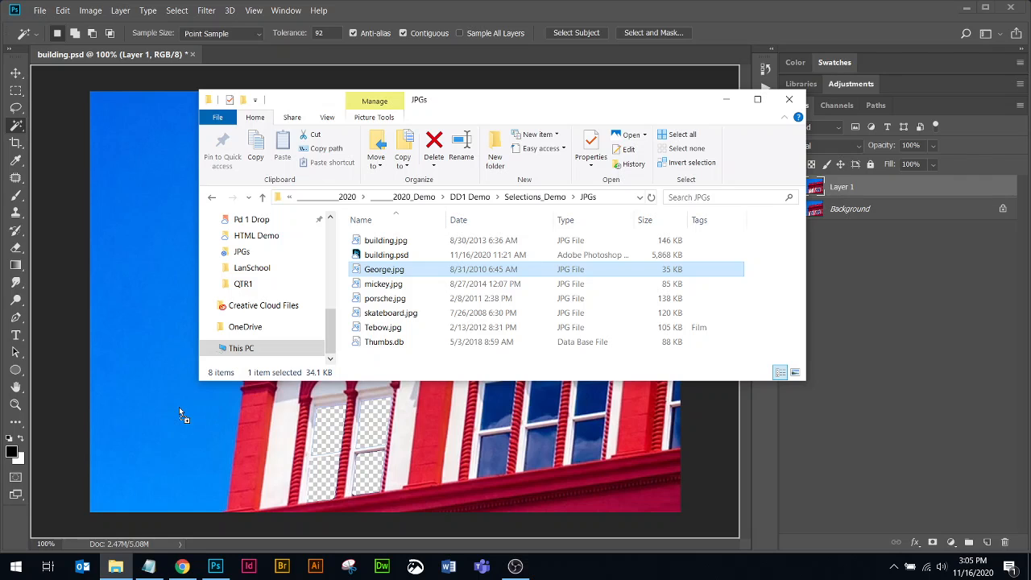
left_click_drag(188, 406, 188, 406)
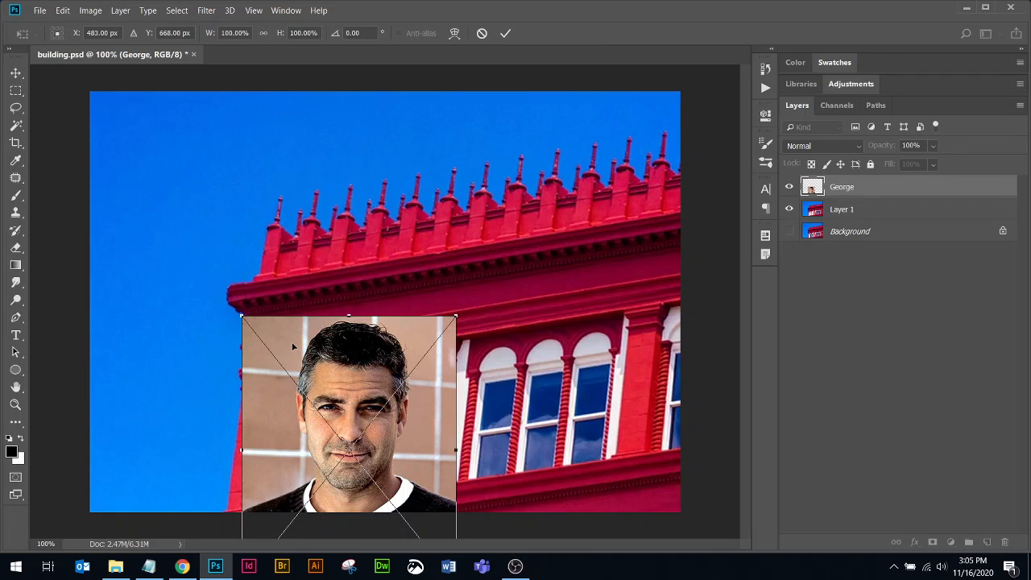
key("Return")
key("w")
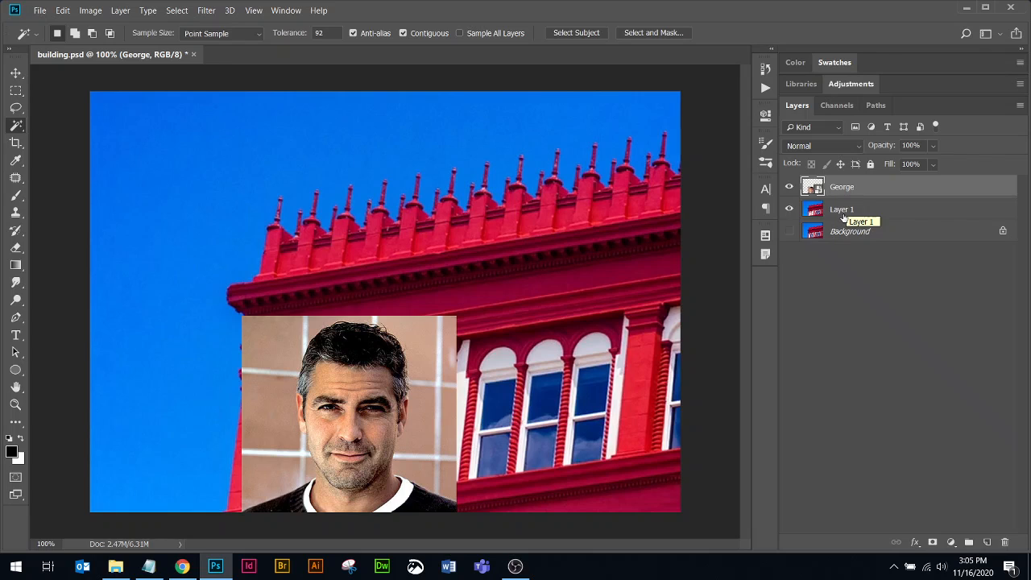
left_click_drag(862, 190, 871, 217)
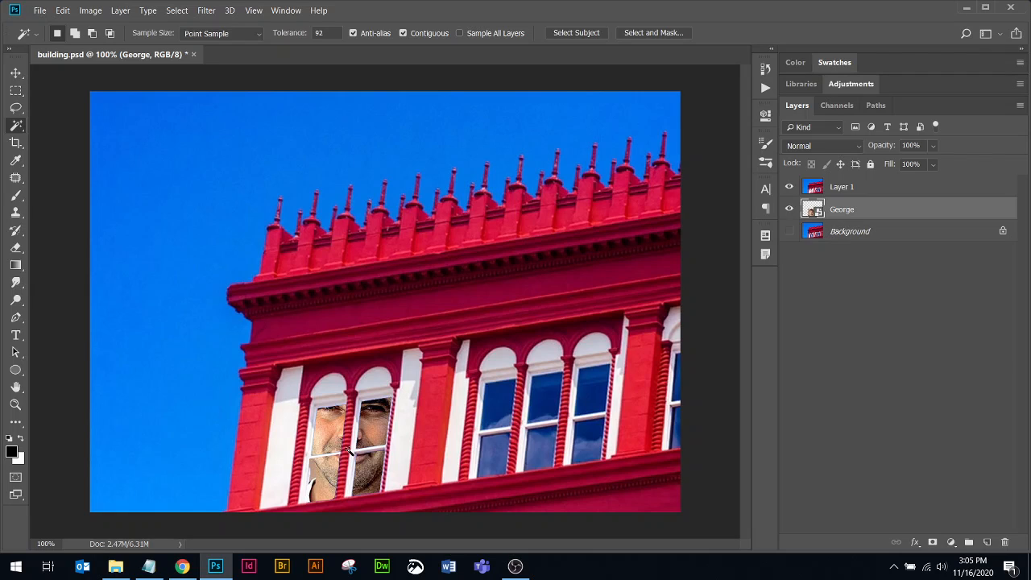
Hide the George layer to examine the transparent panes in Layer 1, then show it again
left_click(789, 209)
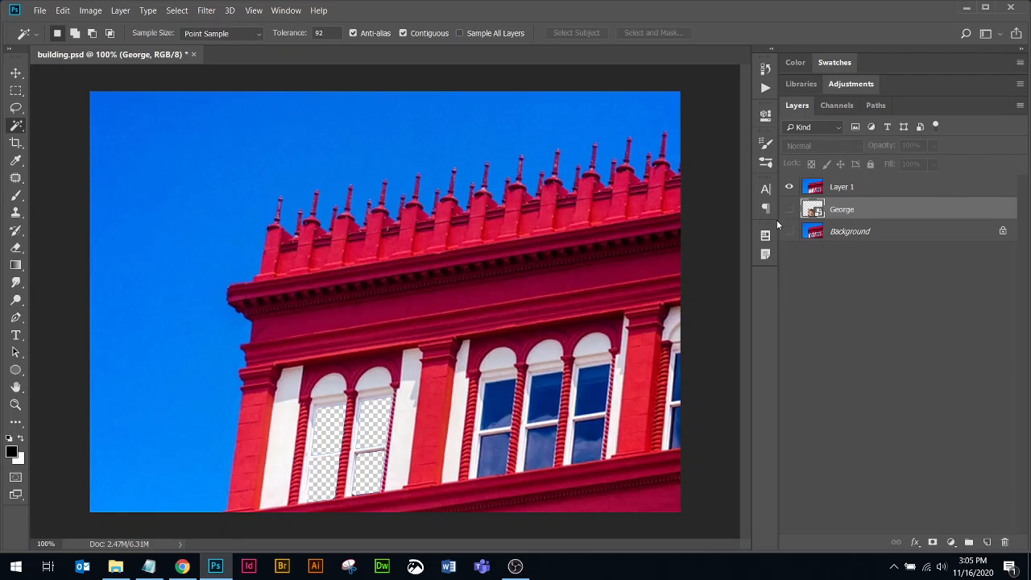
left_click(853, 184)
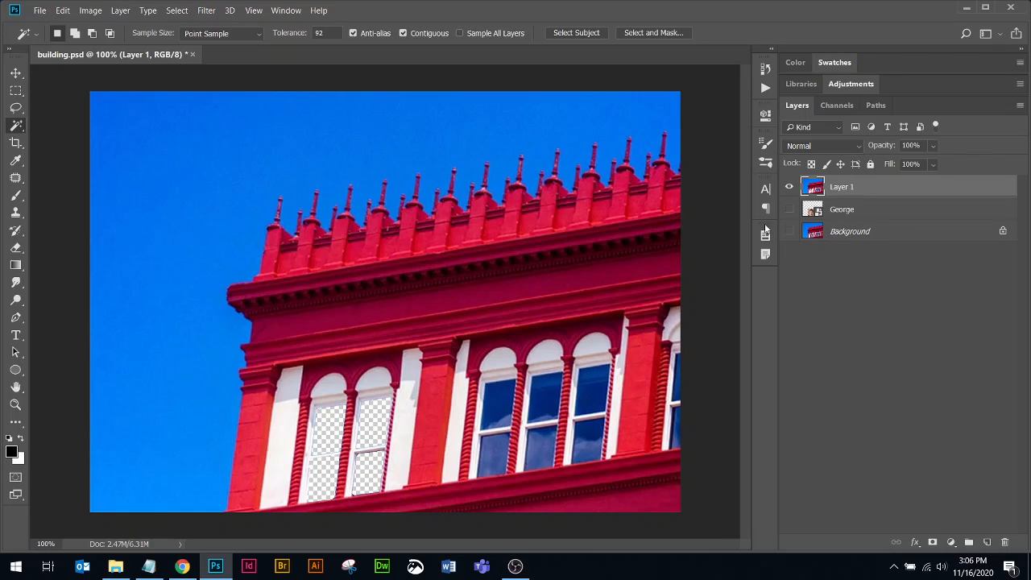
left_click(788, 209)
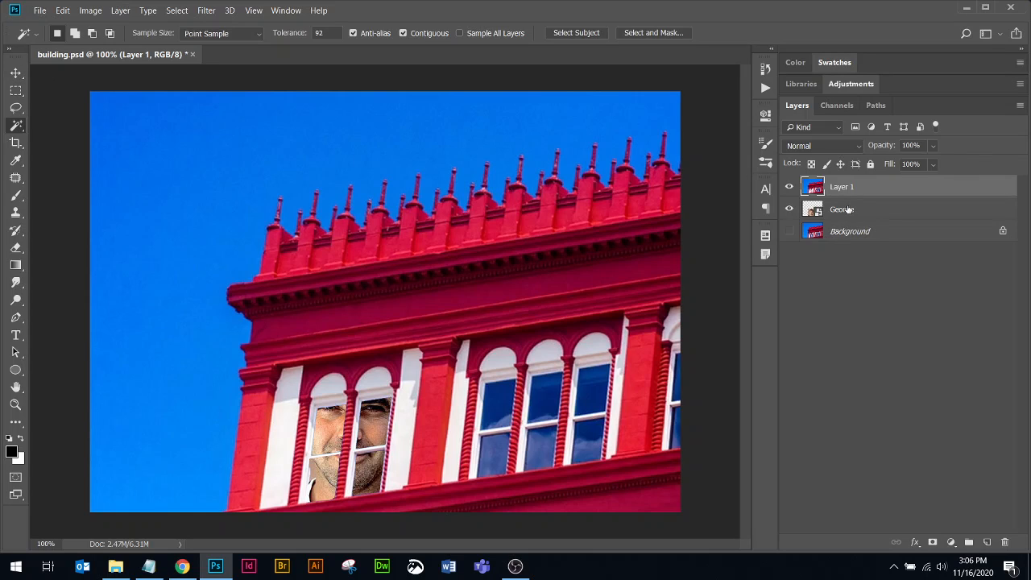
Select the George layer and reposition the portrait with the Move tool so the face fills the two-window group
left_click(874, 210)
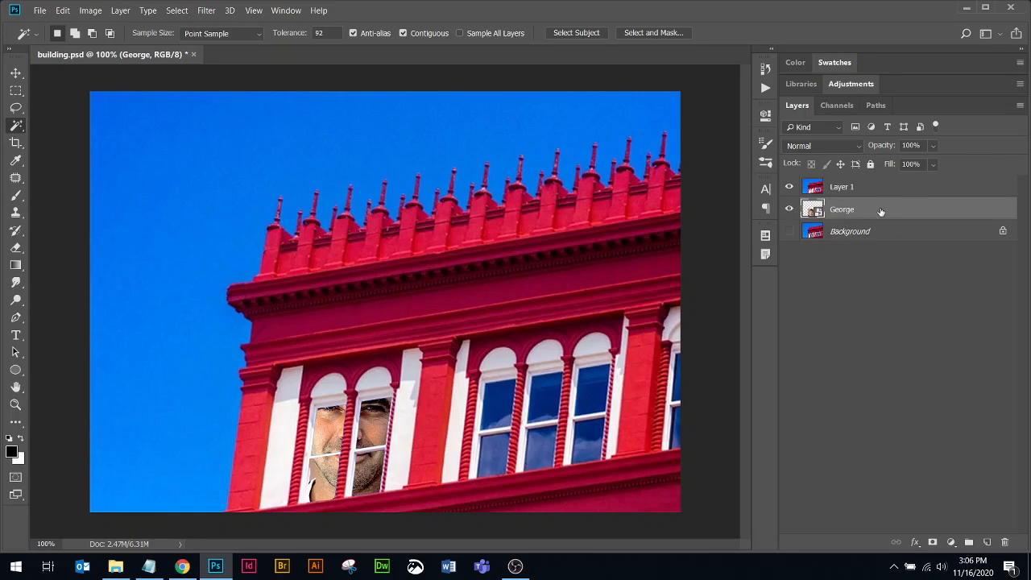
left_click(16, 74)
left_click_drag(385, 422, 373, 455)
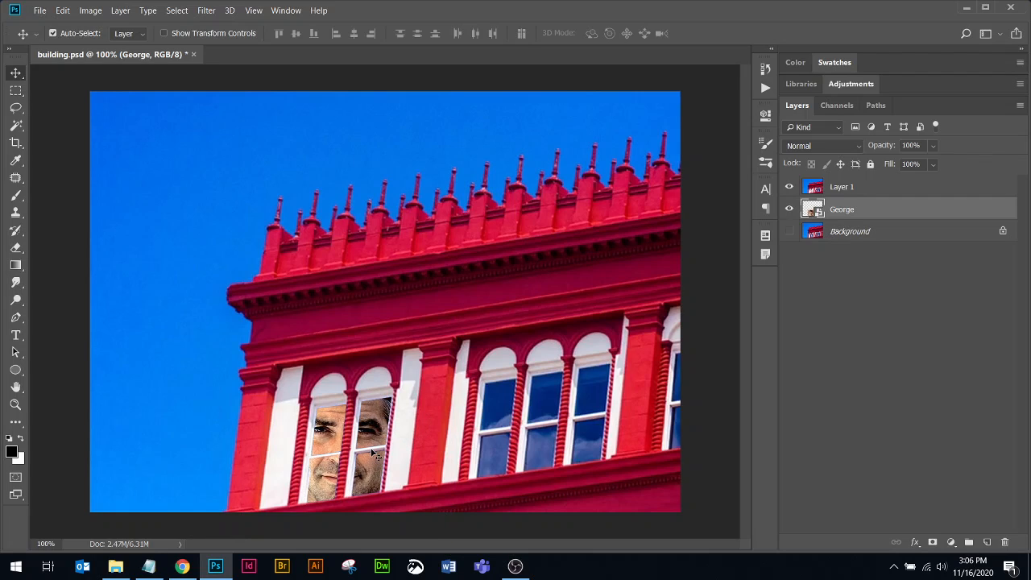